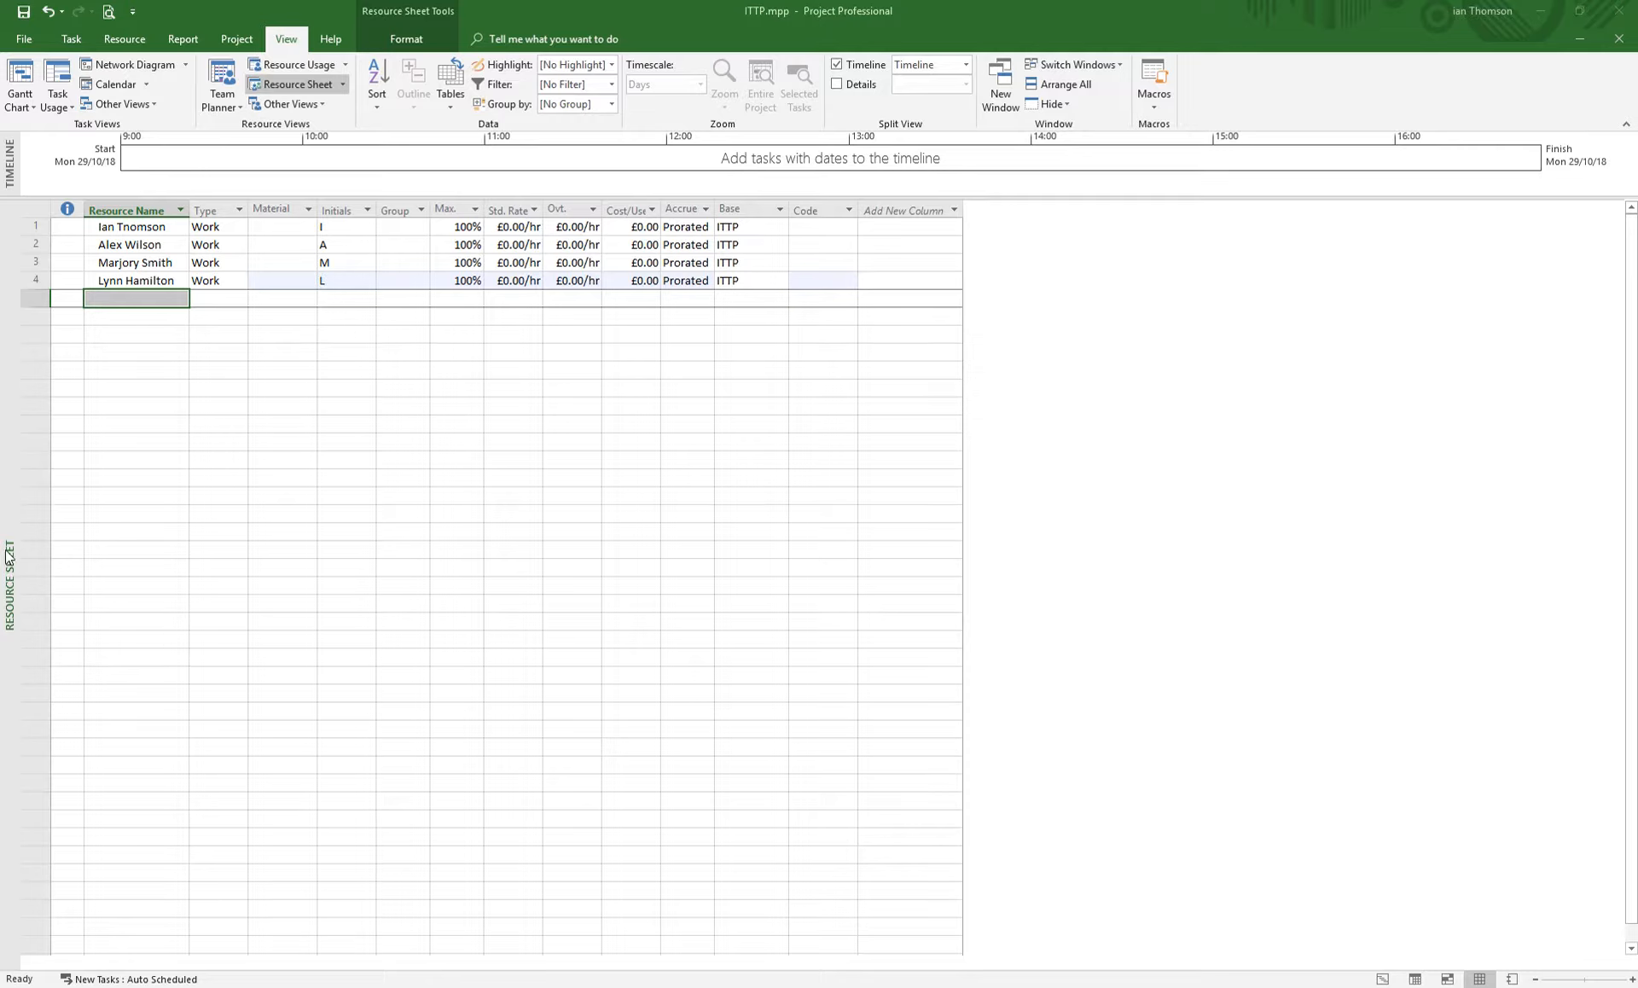
- Show the View Bar alongside the Resource Sheet view
right_click(7, 488)
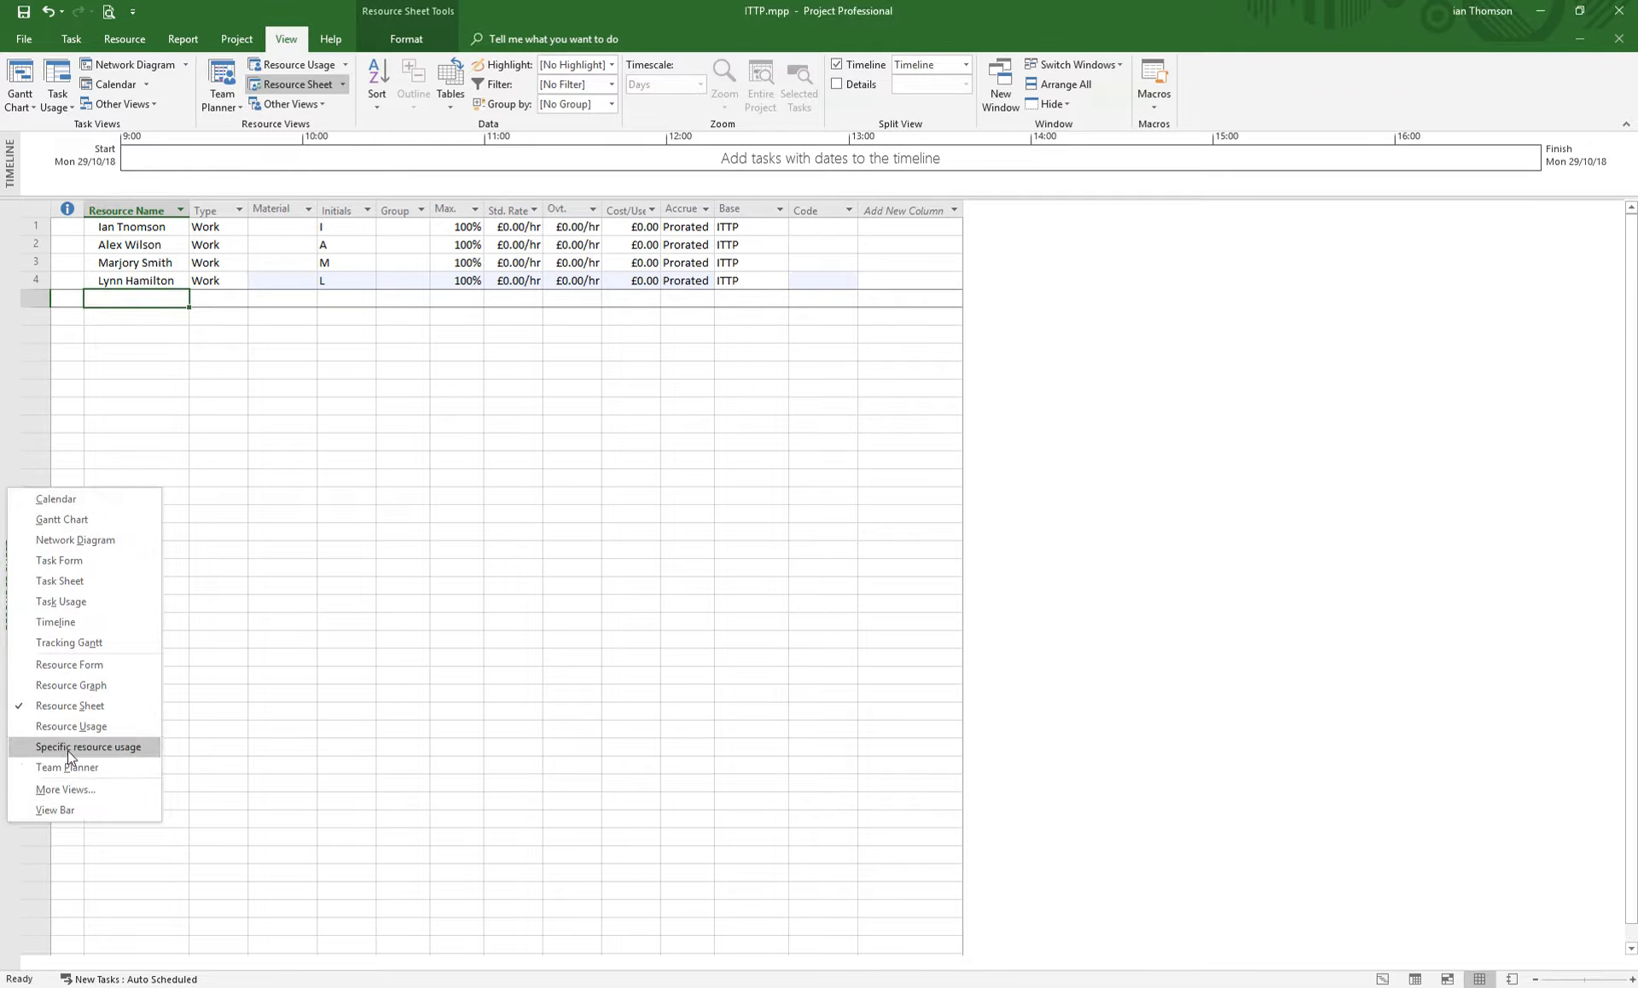
left_click(54, 810)
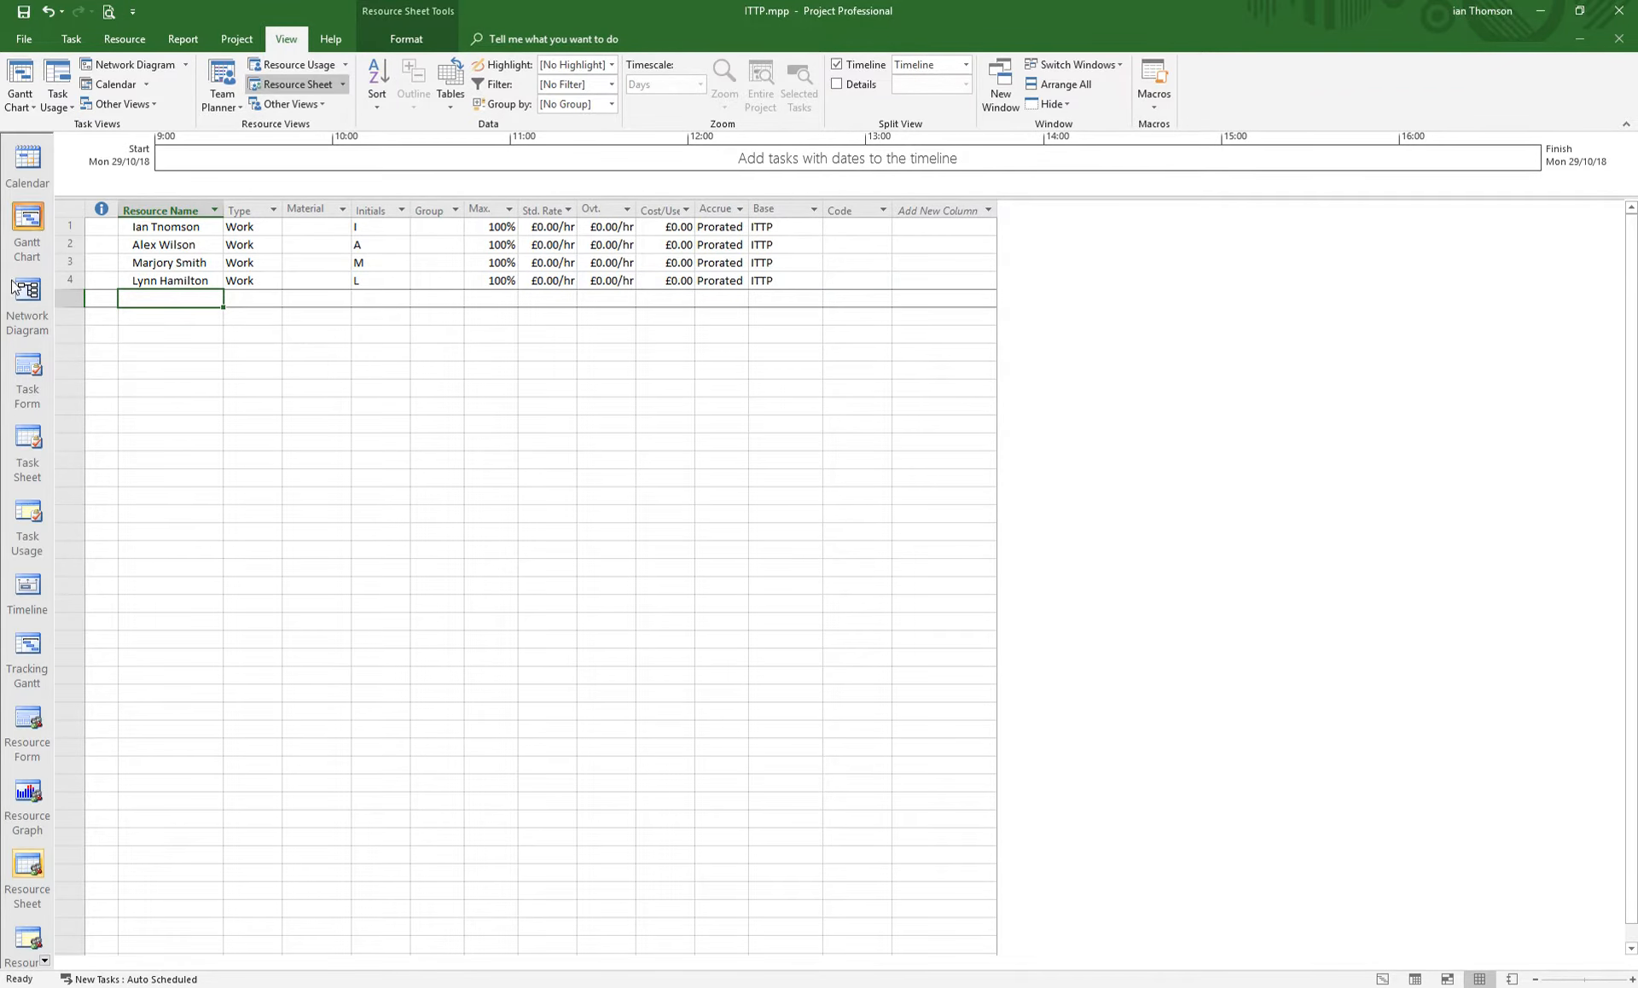
left_click(16, 876)
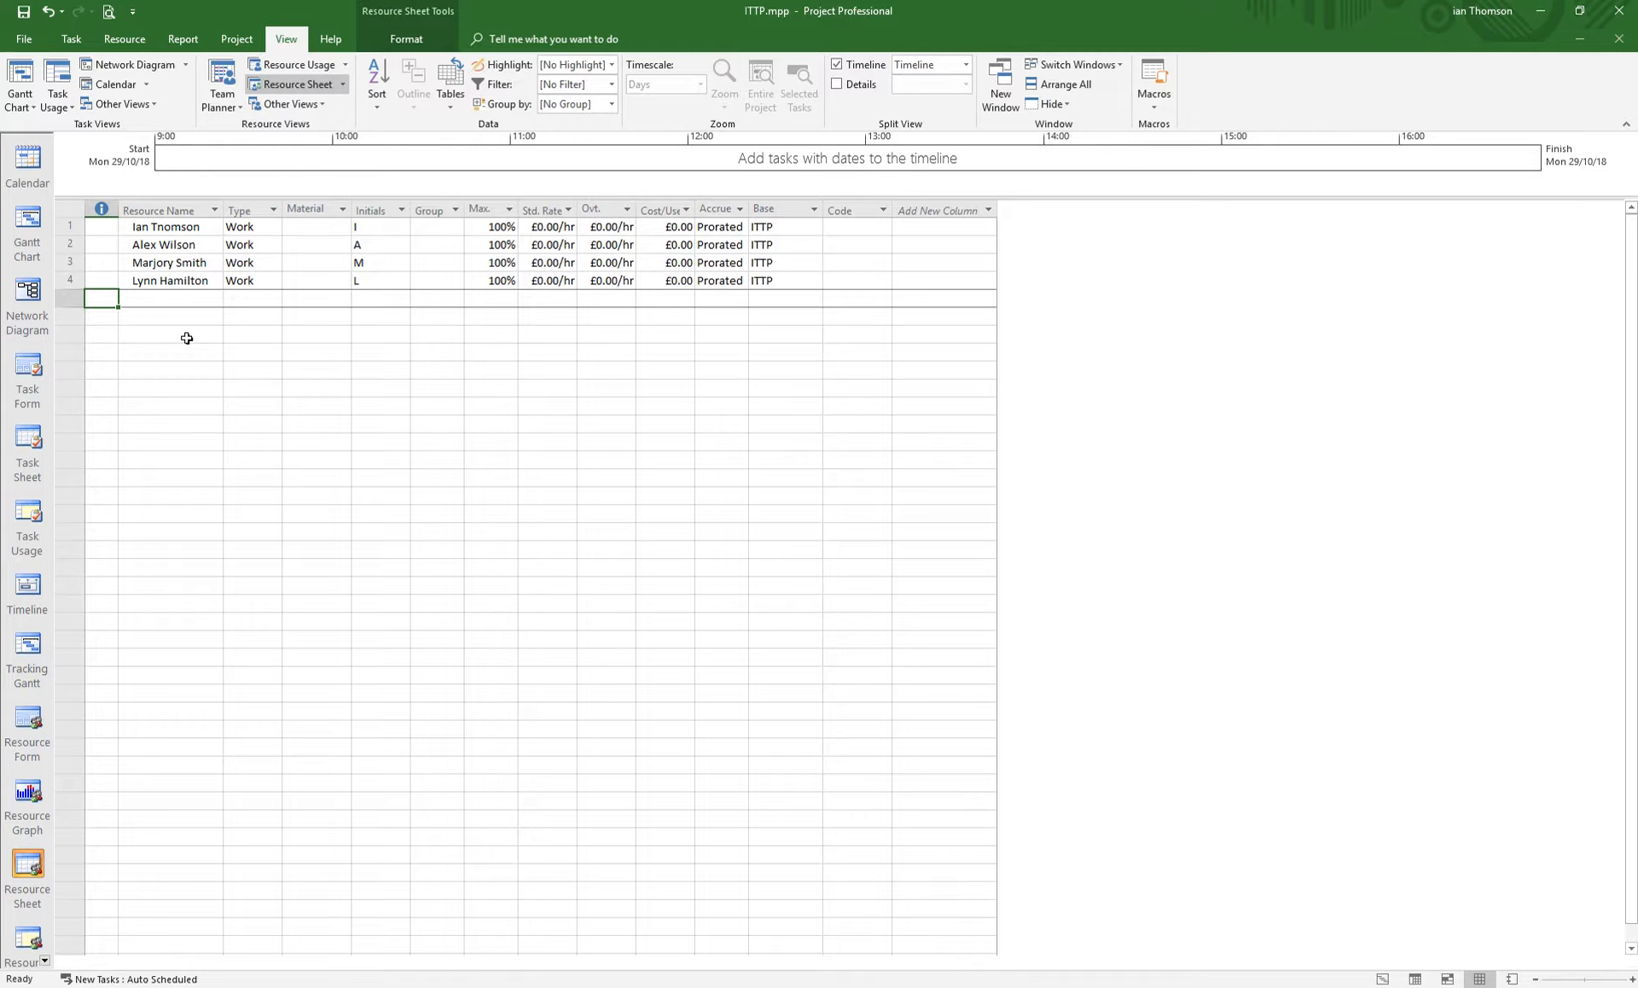
- Re-enter the first resource's full name in the Resource Name column
left_click(179, 229)
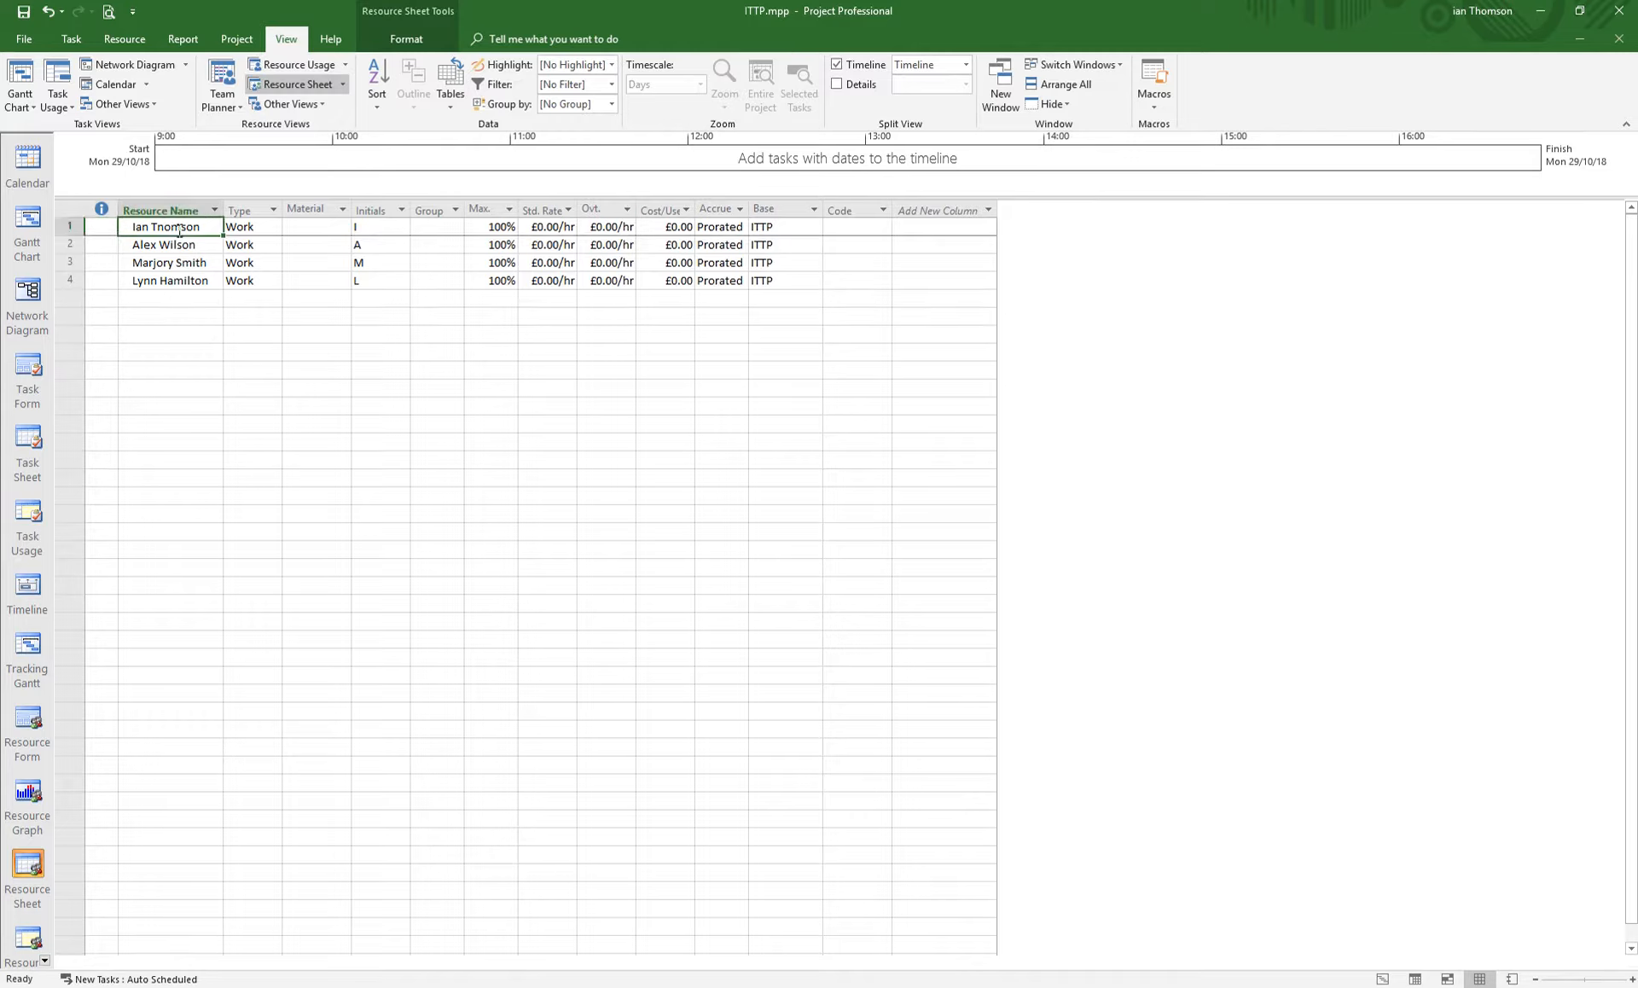
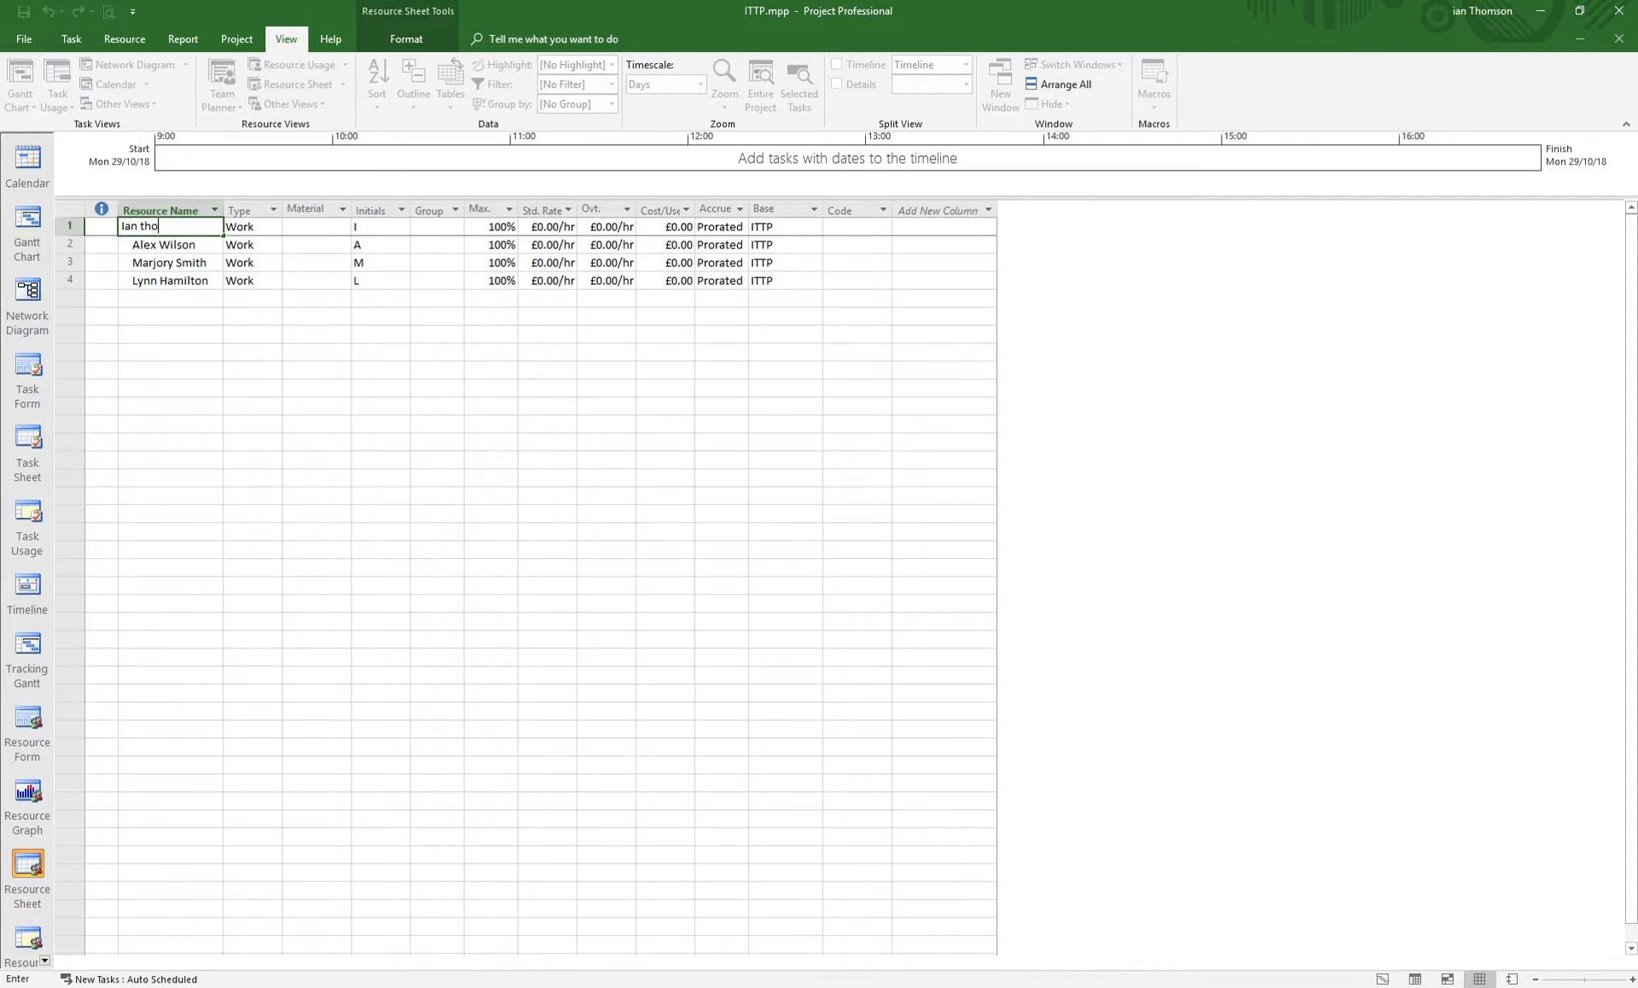
key("Return")
key("Return")
key("Return")
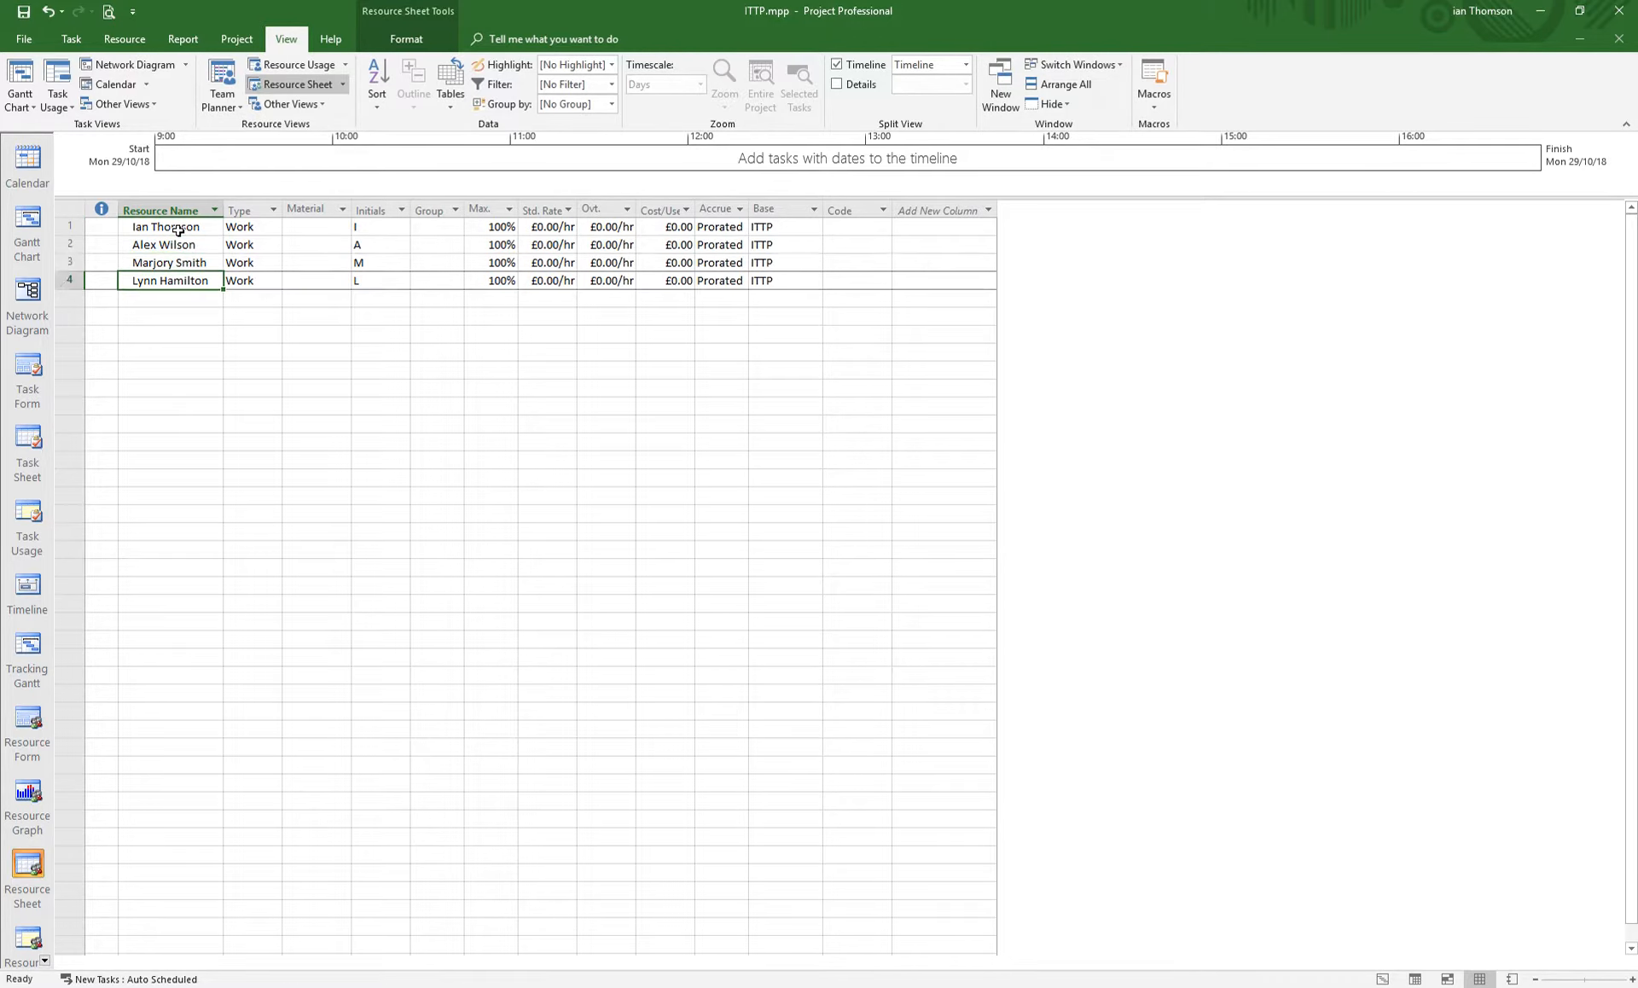
key("Return")
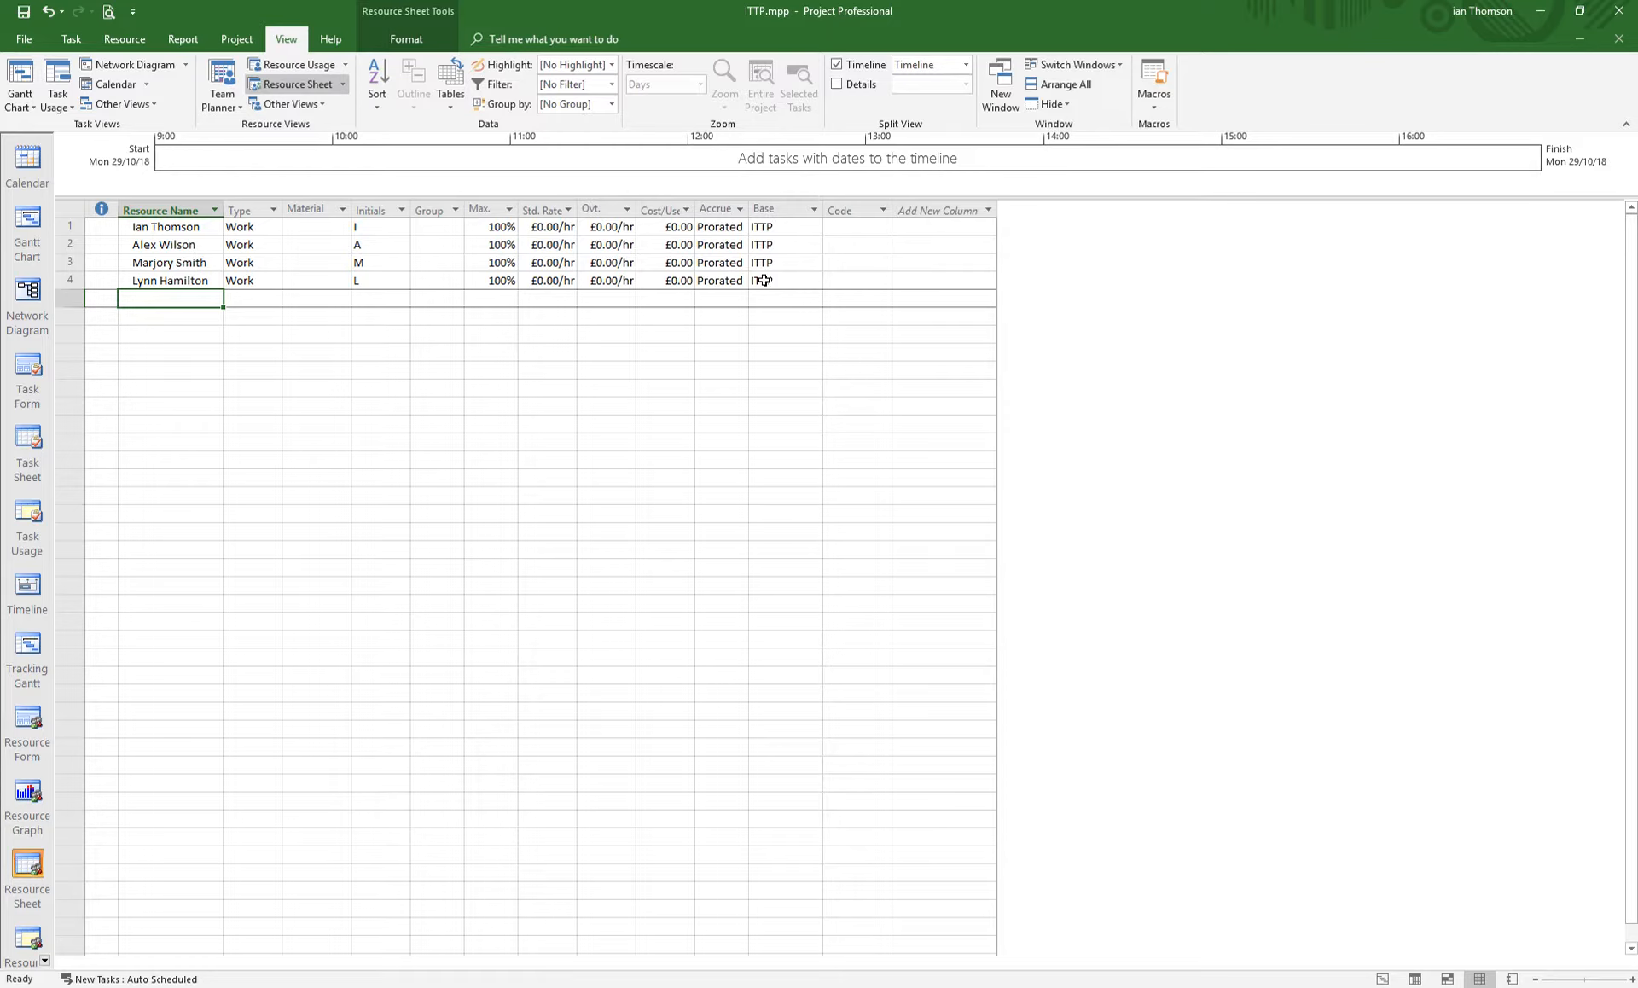
- Set the first resource's base calendar to ITTP
left_click(780, 227)
left_click(816, 226)
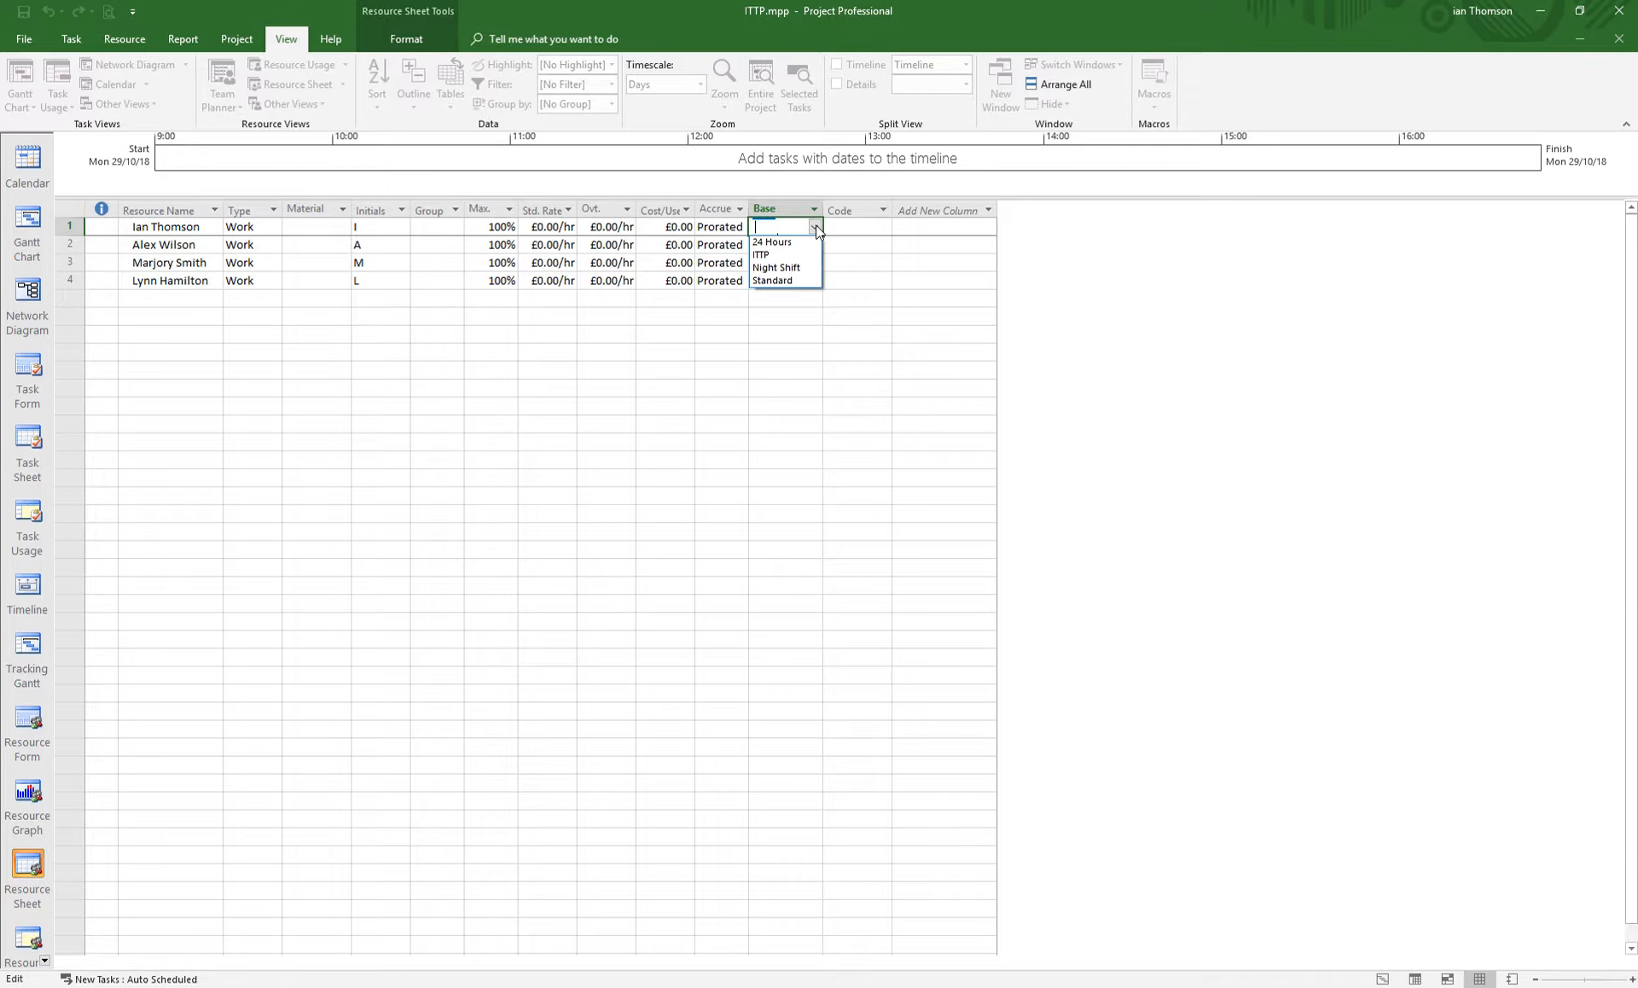
left_click(768, 254)
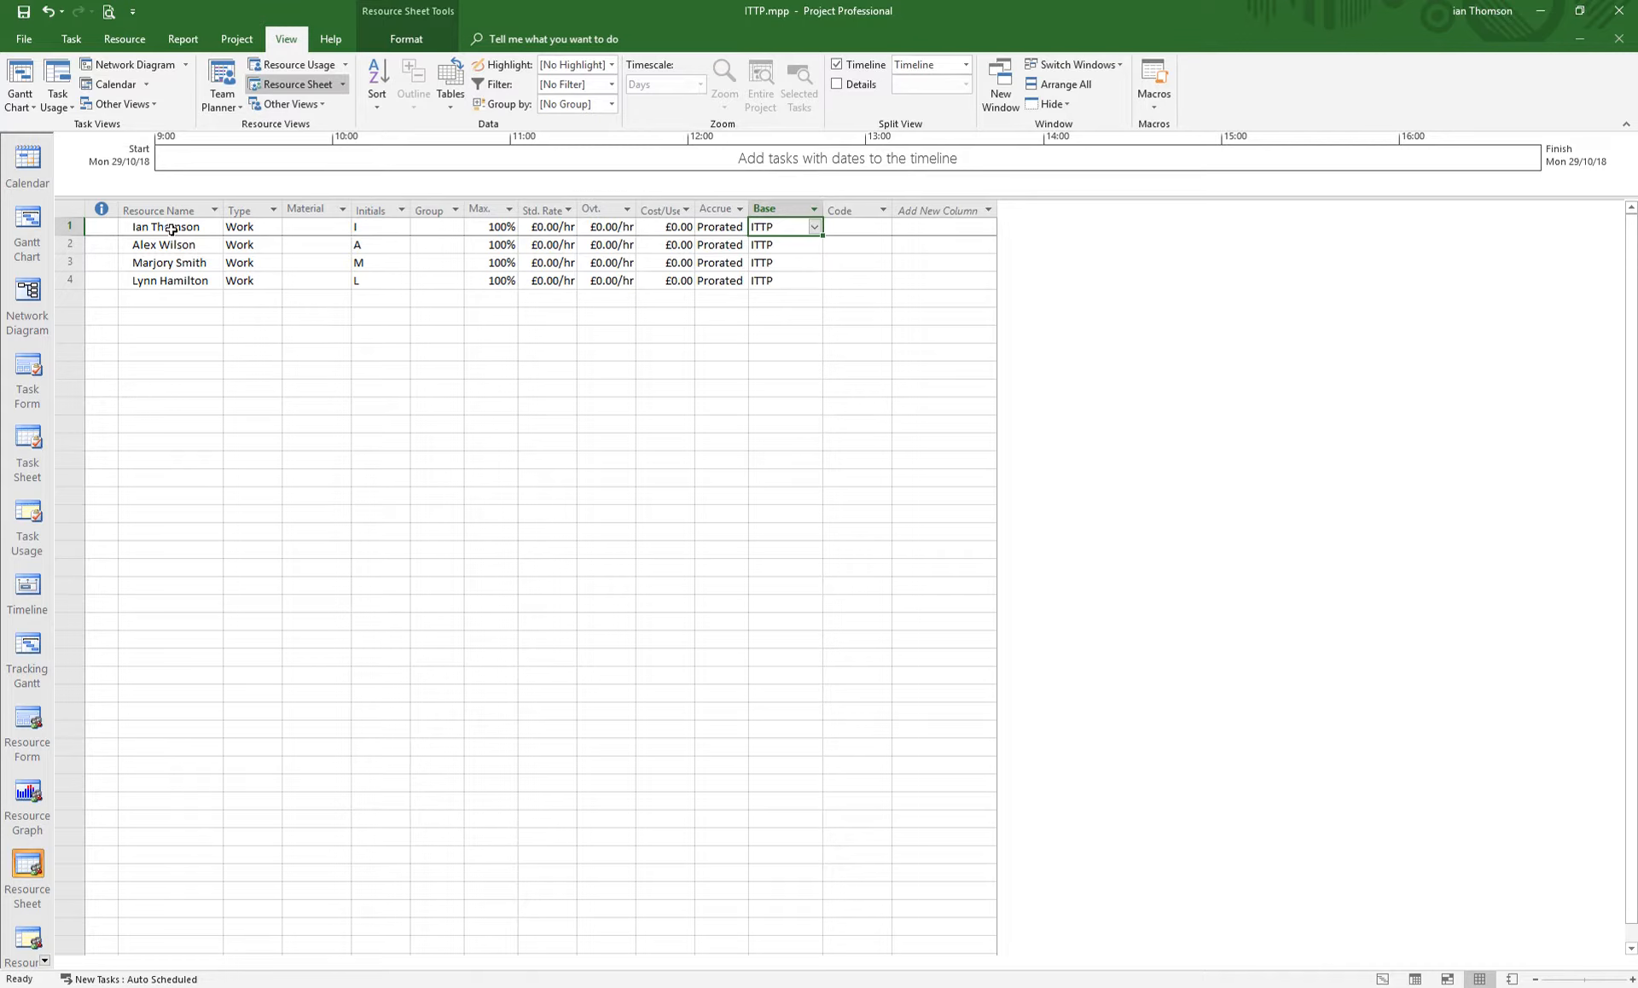
double_click(172, 229)
left_click_drag(785, 322, 673, 298)
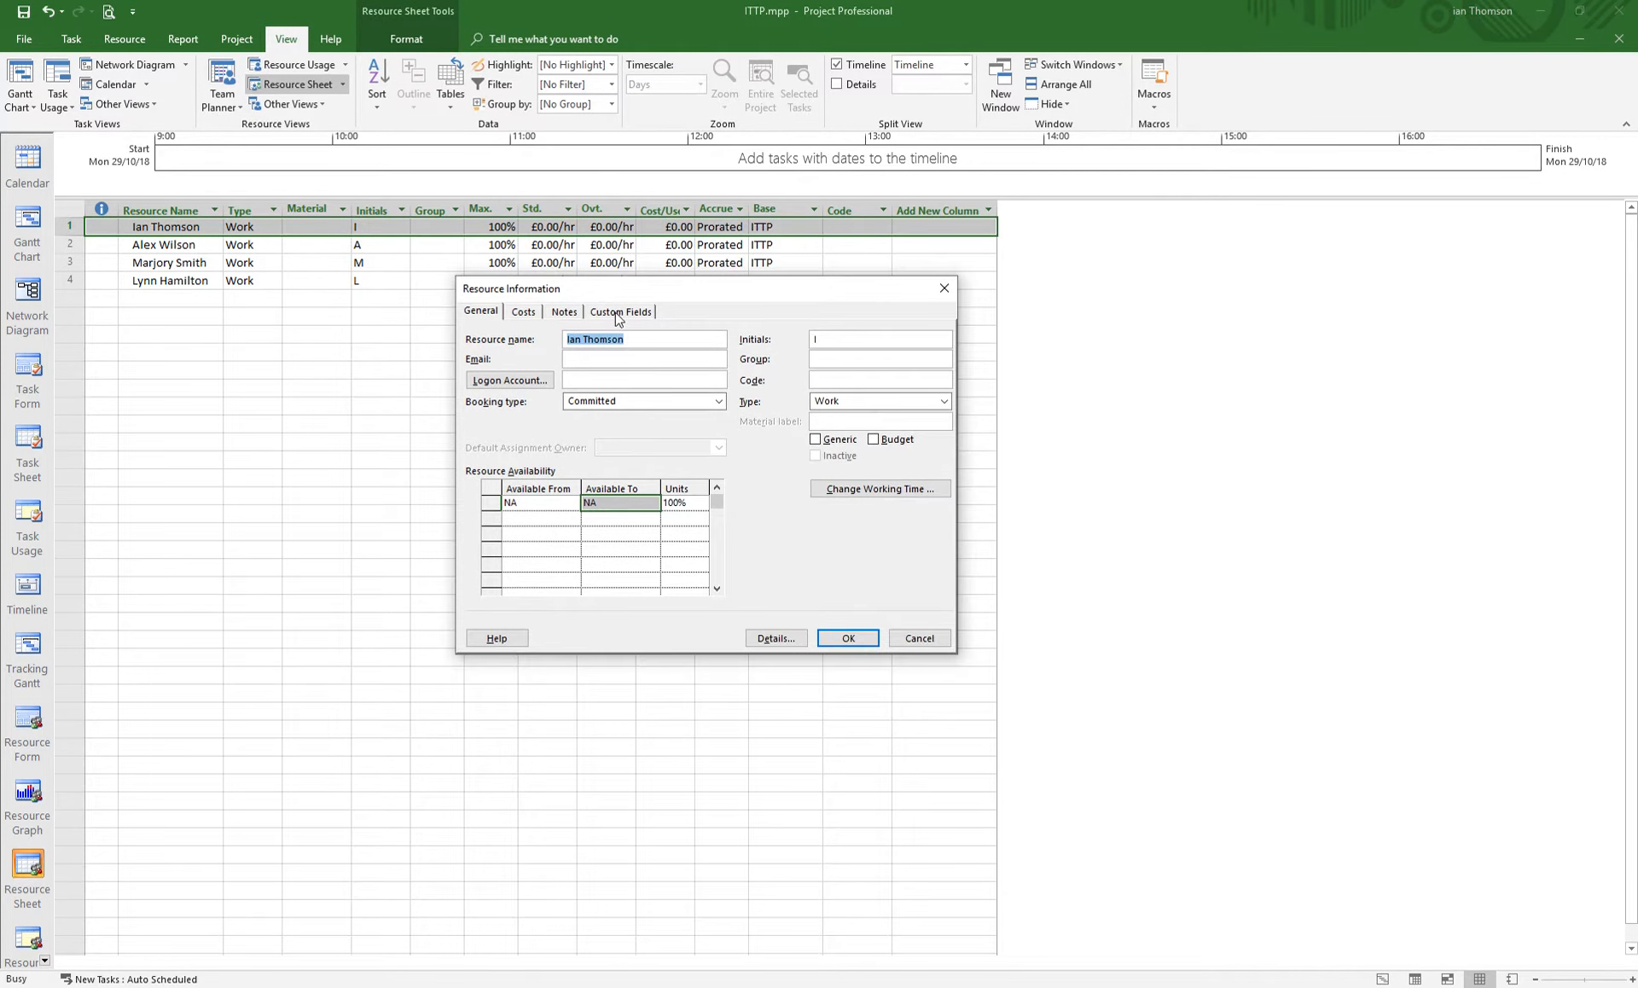
left_click(914, 642)
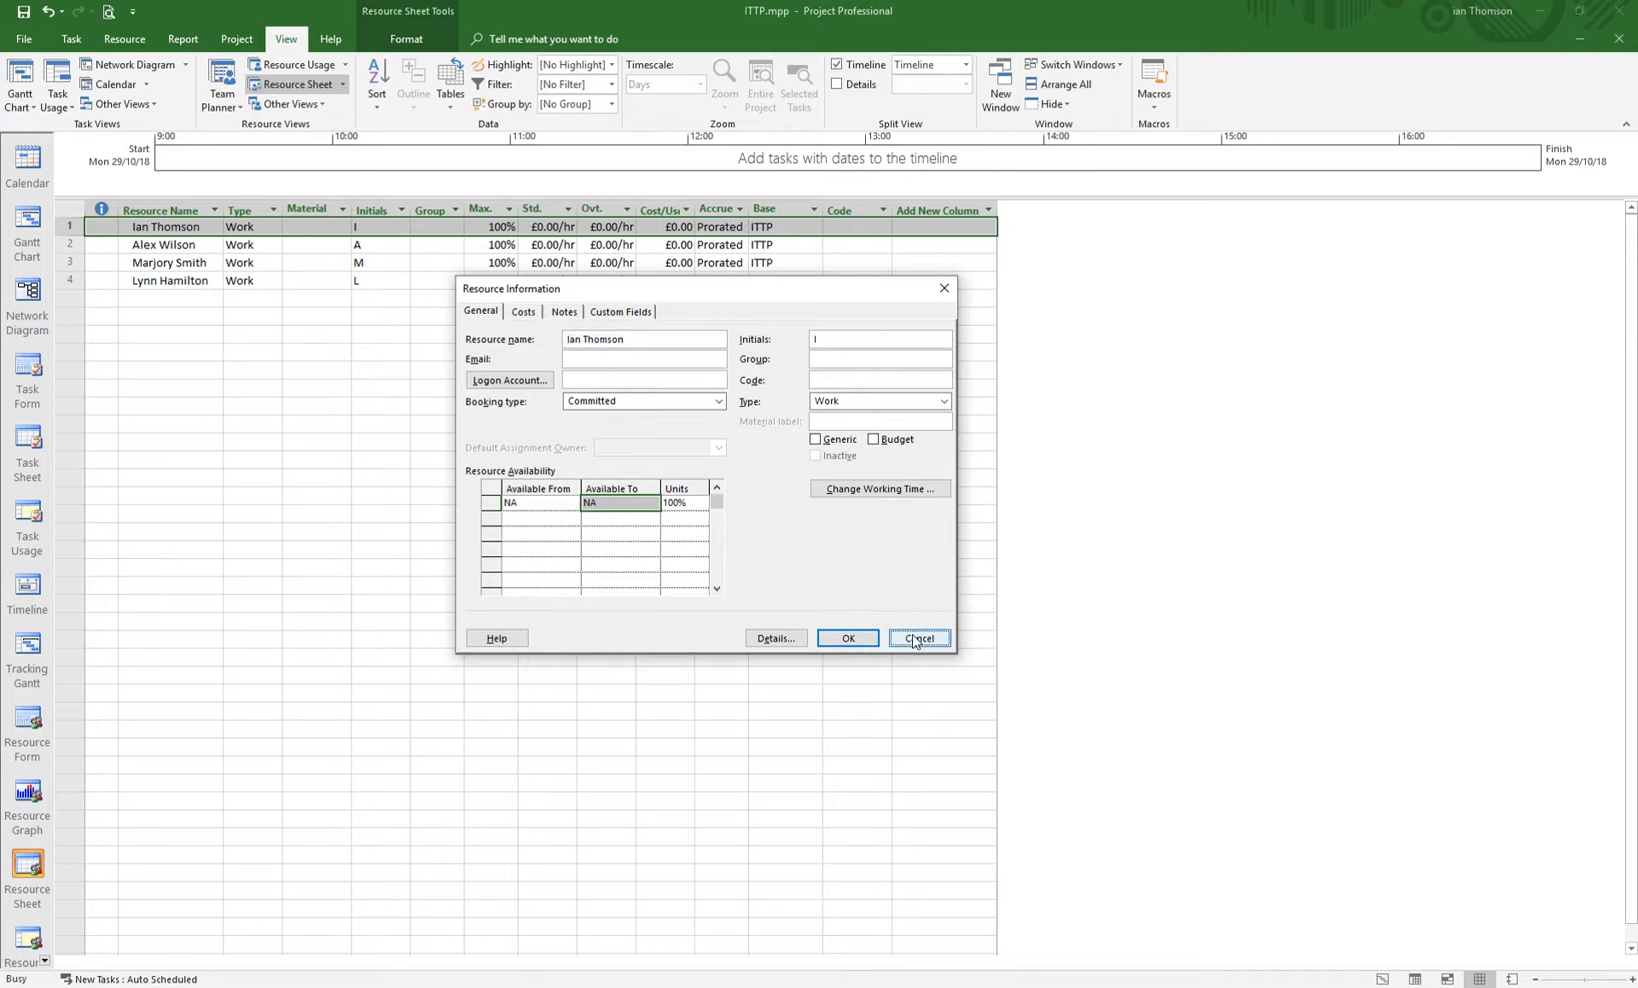
left_click(165, 245)
left_click(166, 225)
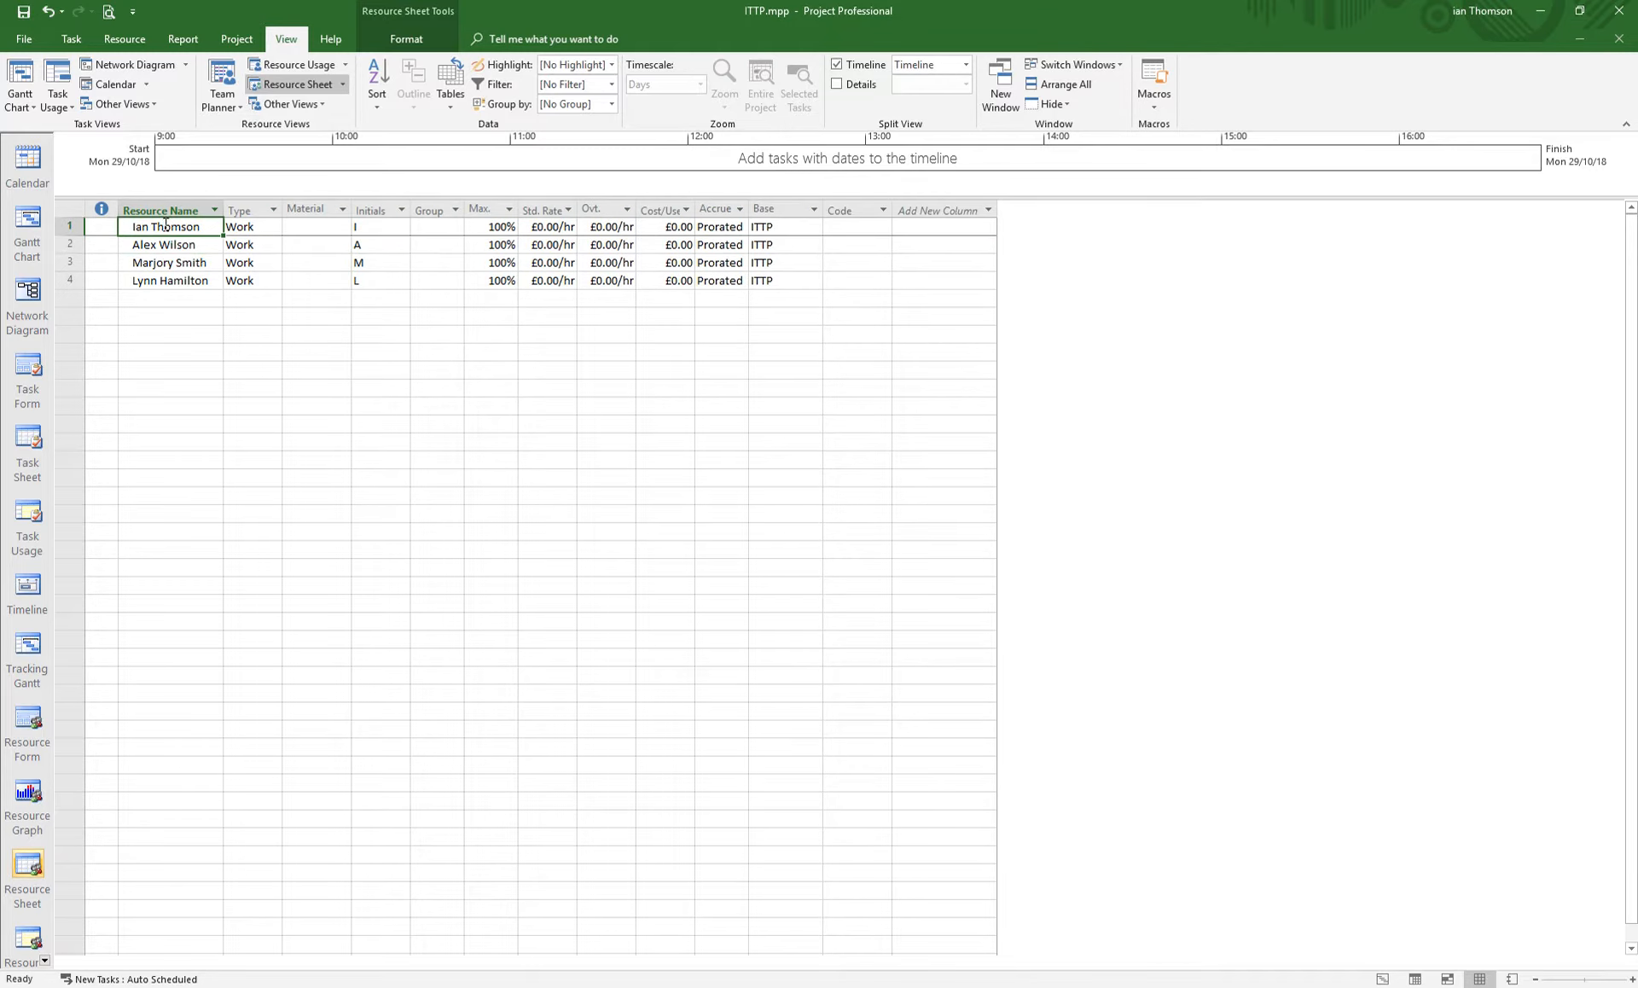
left_click(54, 36)
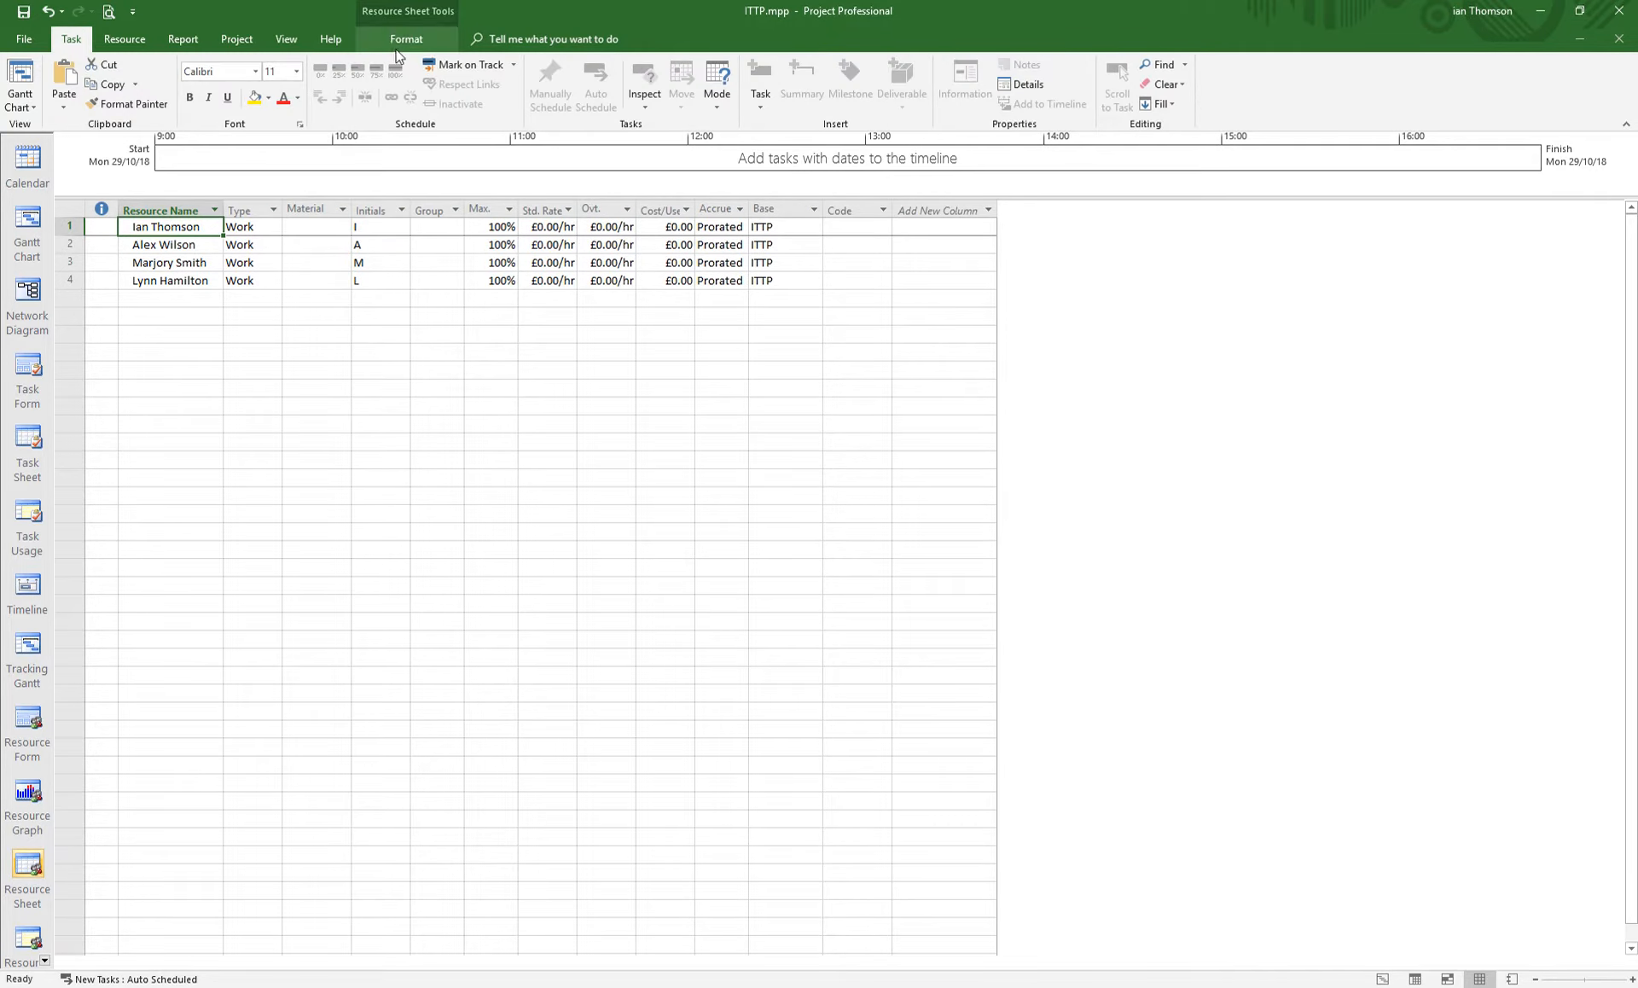
left_click(128, 38)
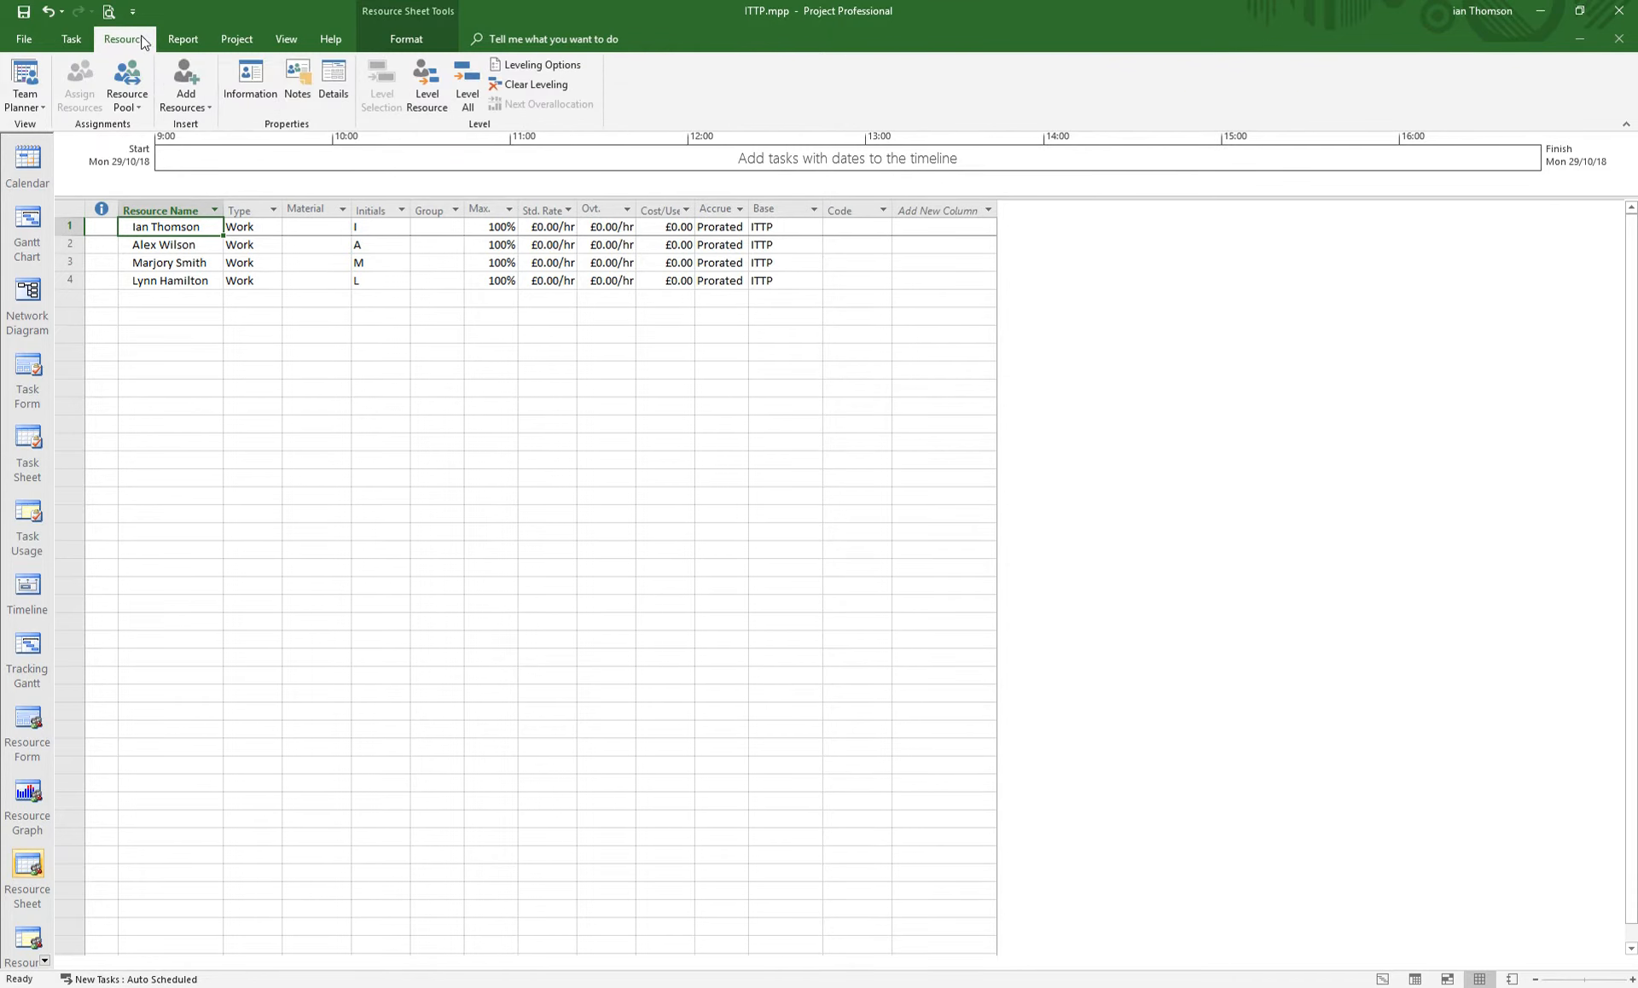
left_click(250, 82)
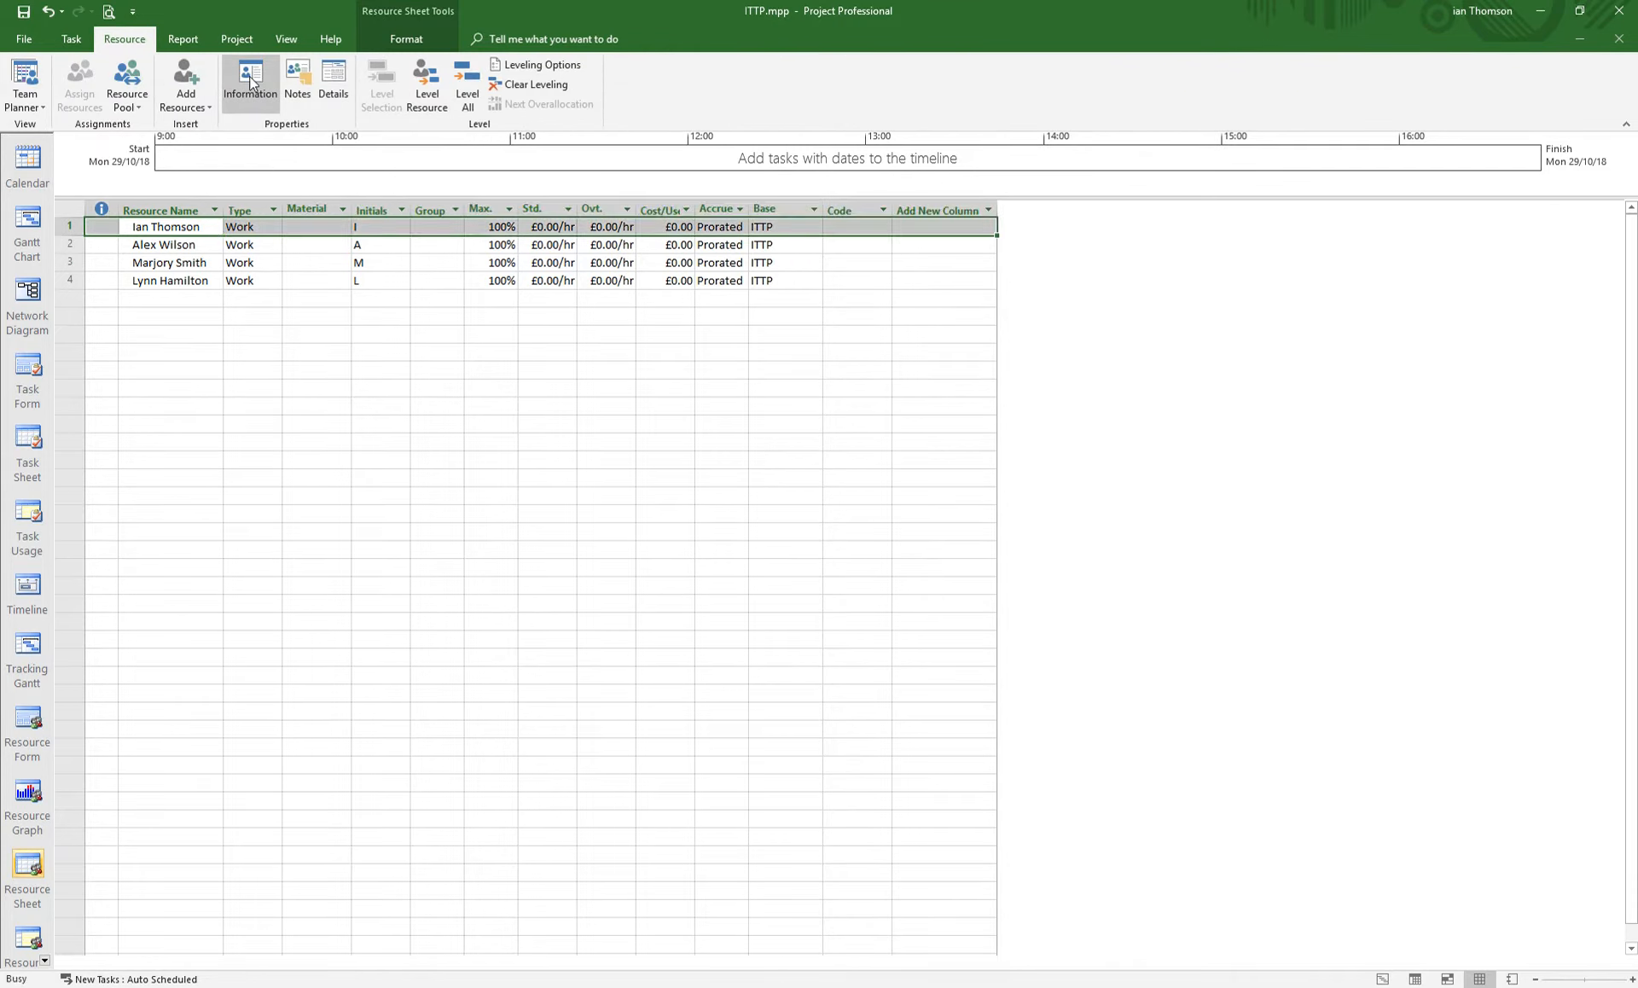
left_click_drag(811, 320, 615, 321)
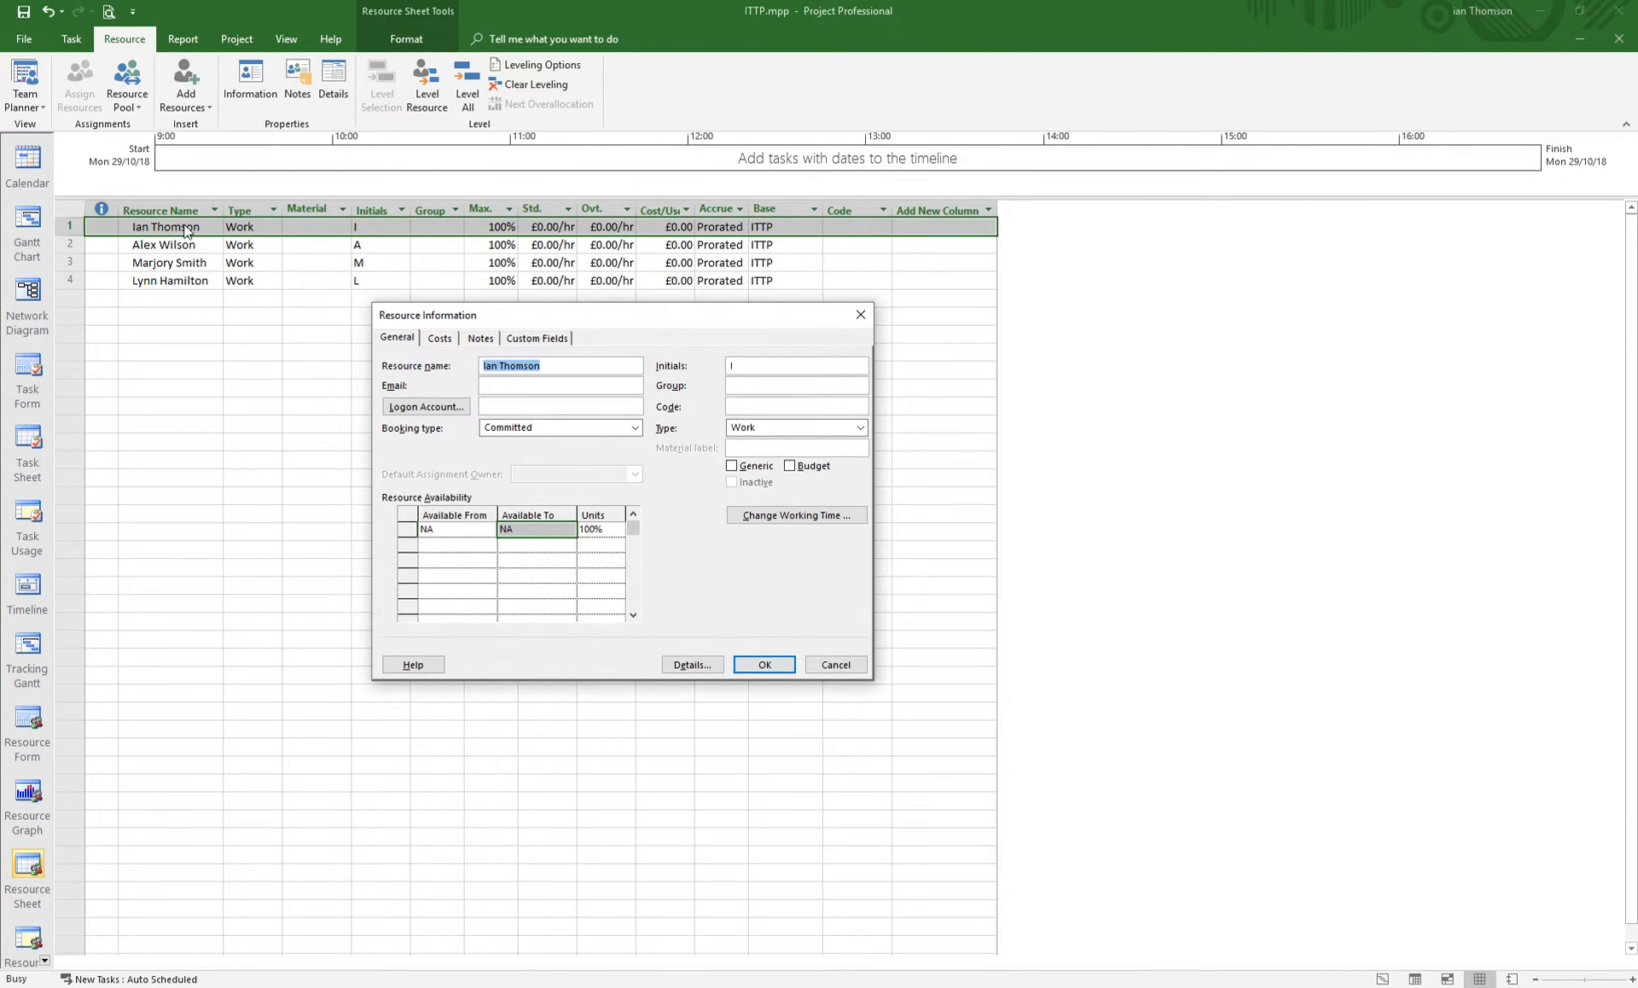
left_click(832, 666)
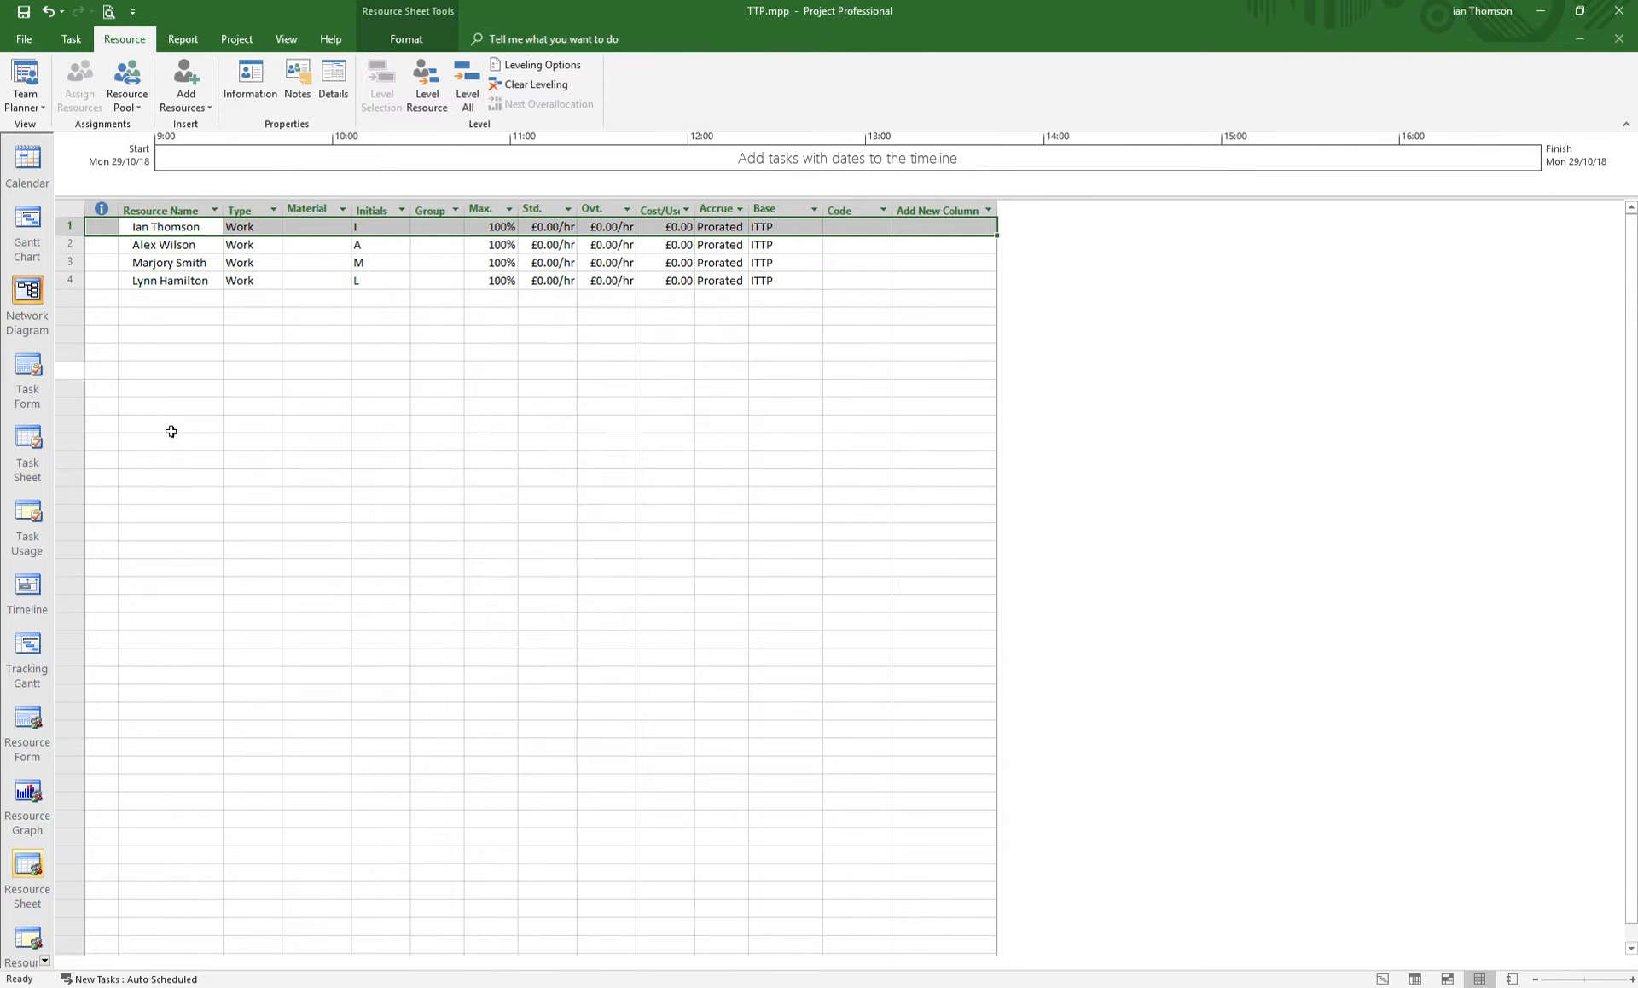
- Open the first resource's Resource Information and its Change Working Time calendar
left_click(171, 441)
left_click(174, 228)
double_click(174, 228)
left_click_drag(750, 321, 664, 288)
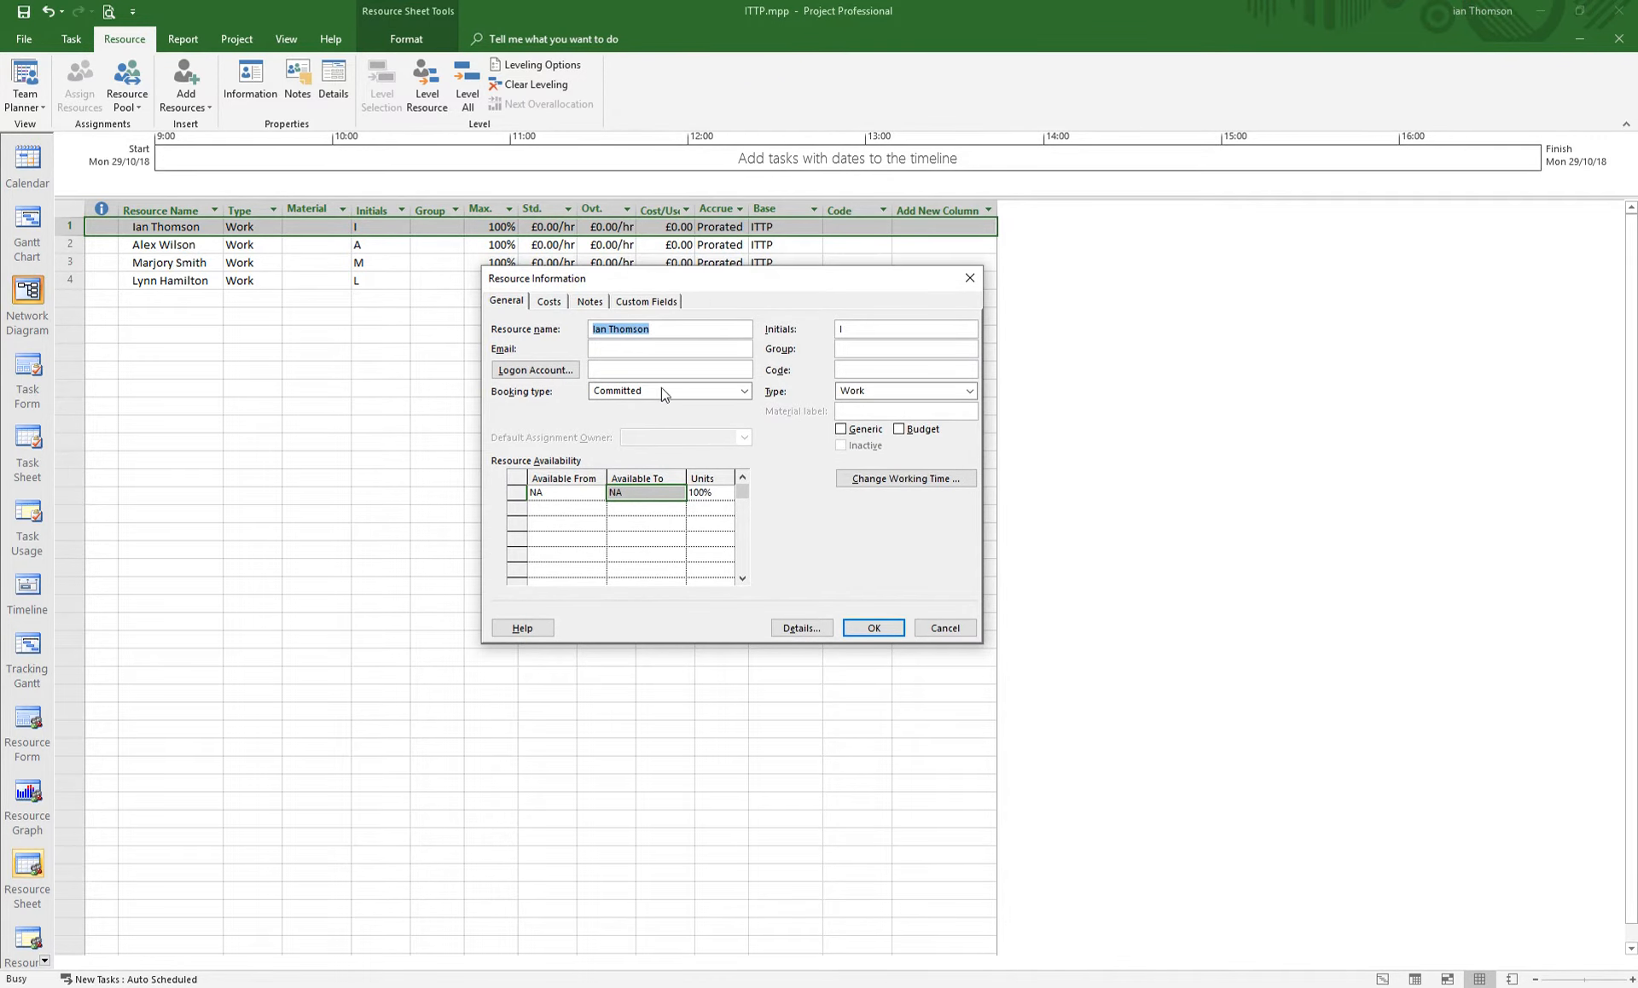
left_click(907, 479)
left_click_drag(819, 256, 681, 187)
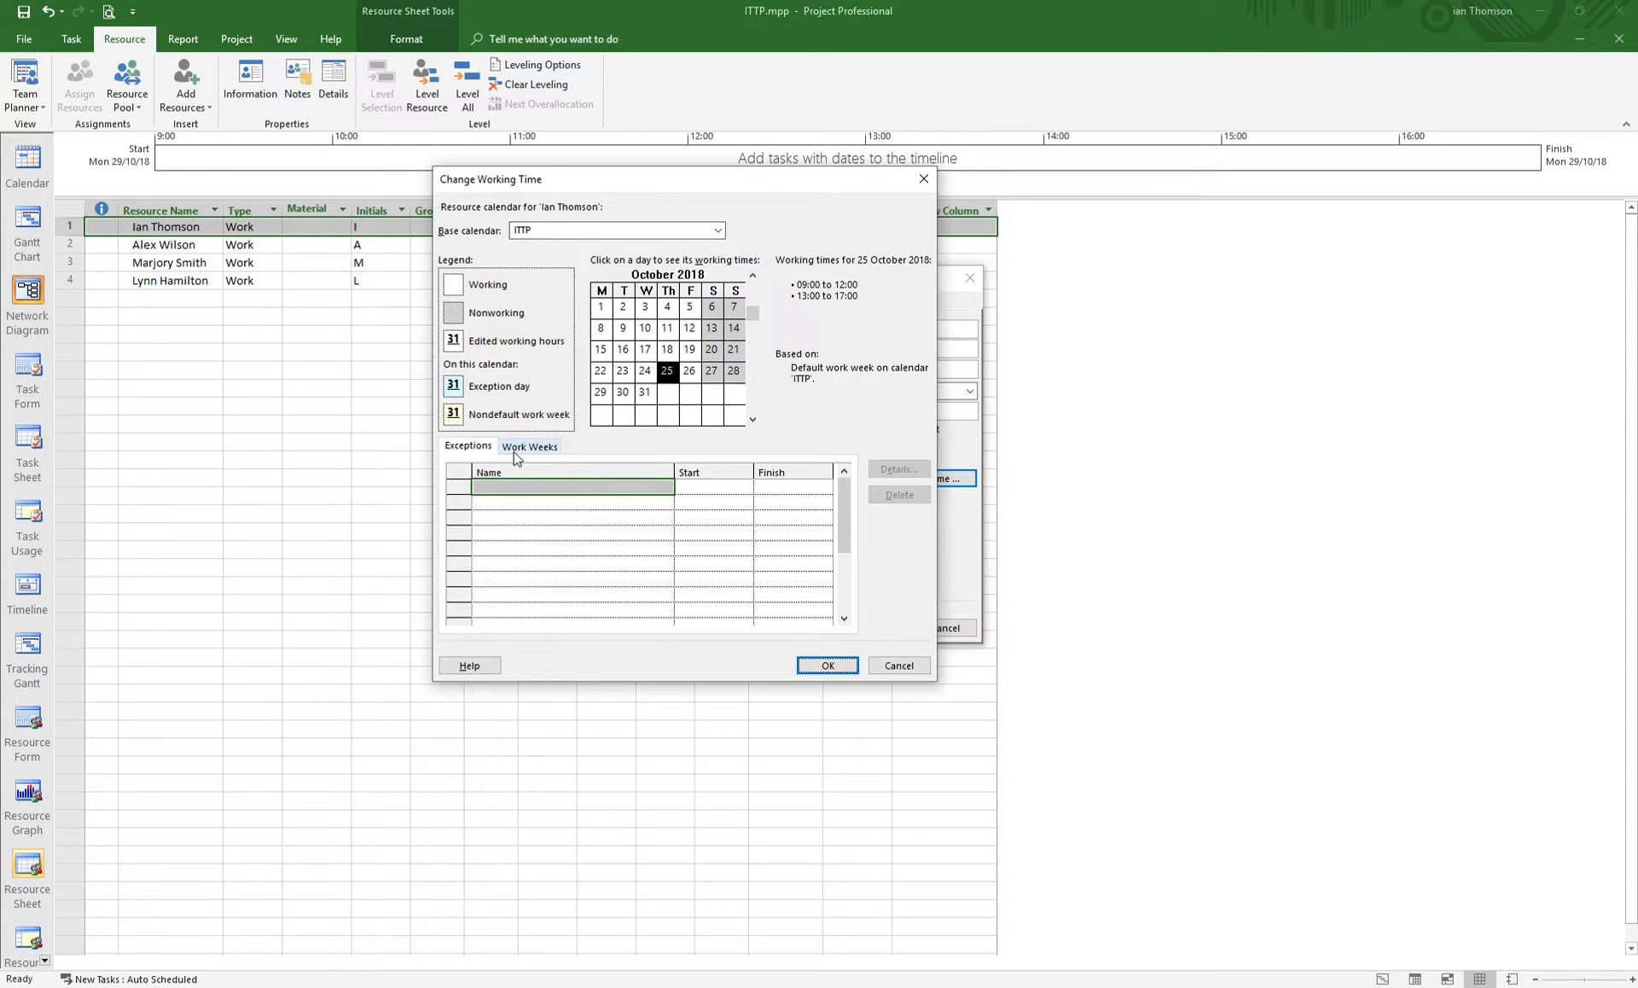
- Add a calendar exception named November Holiday Weekend
left_click(522, 485)
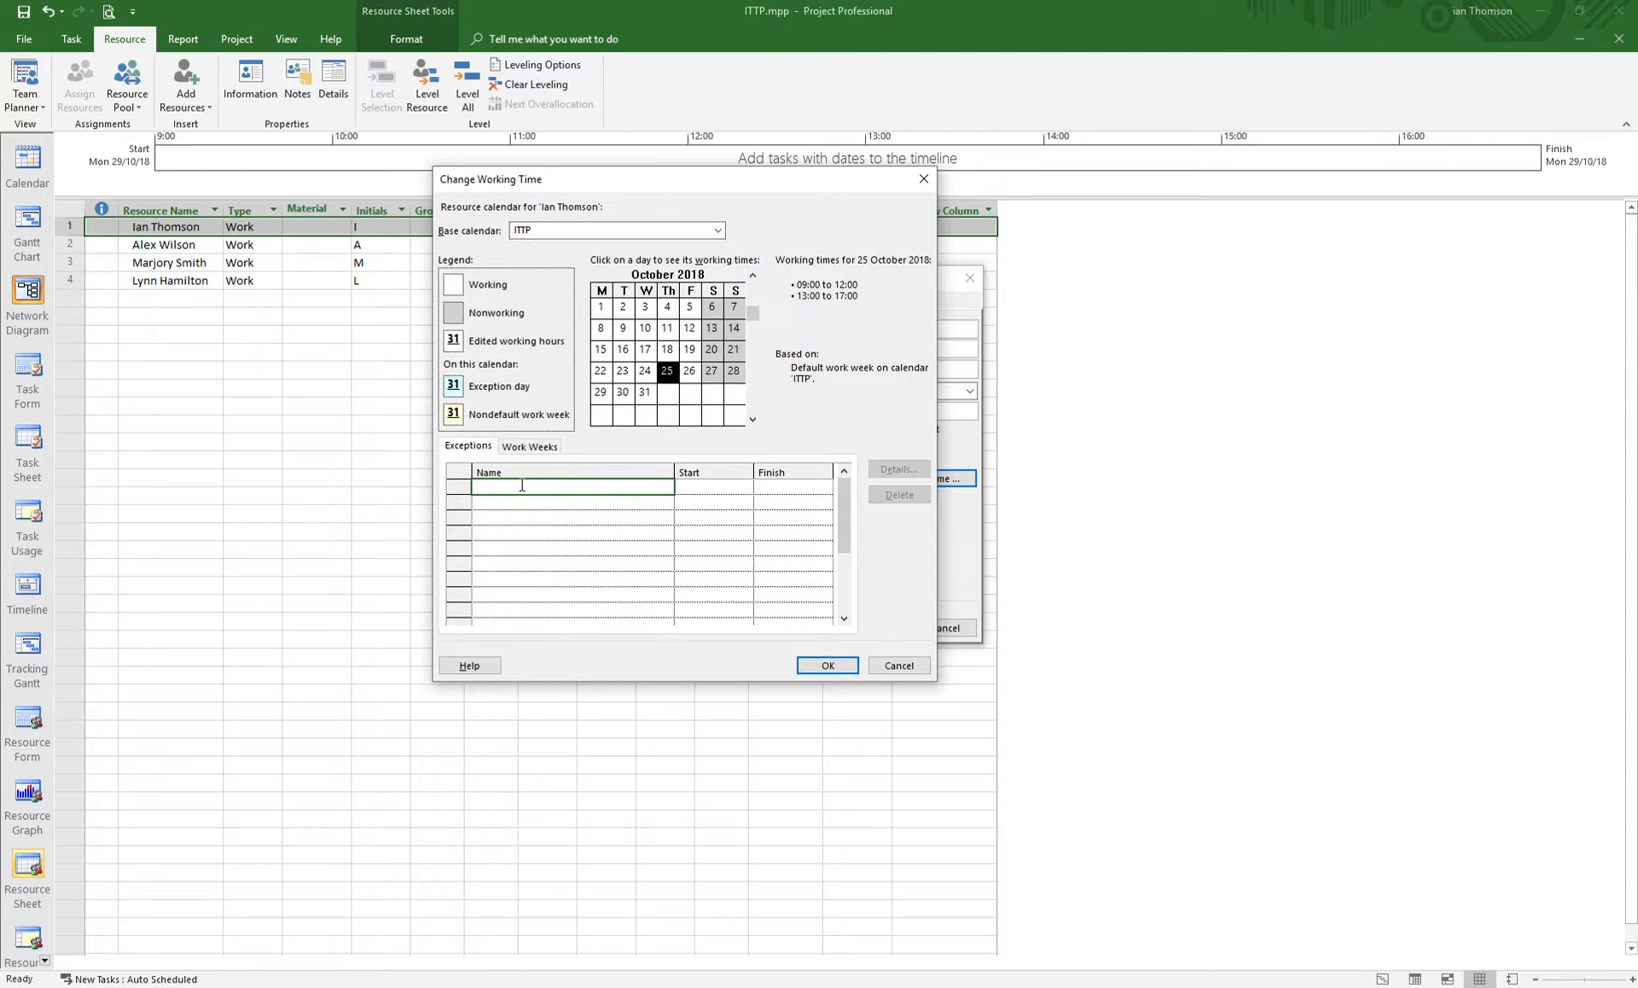
type("November Holiday Ww")
type("ekend")
key("BackSpace")
key("BackSpace")
key("BackSpace")
key("BackSpace")
key("BackSpace")
key("BackSpace")
type("ekend")
left_click(712, 487)
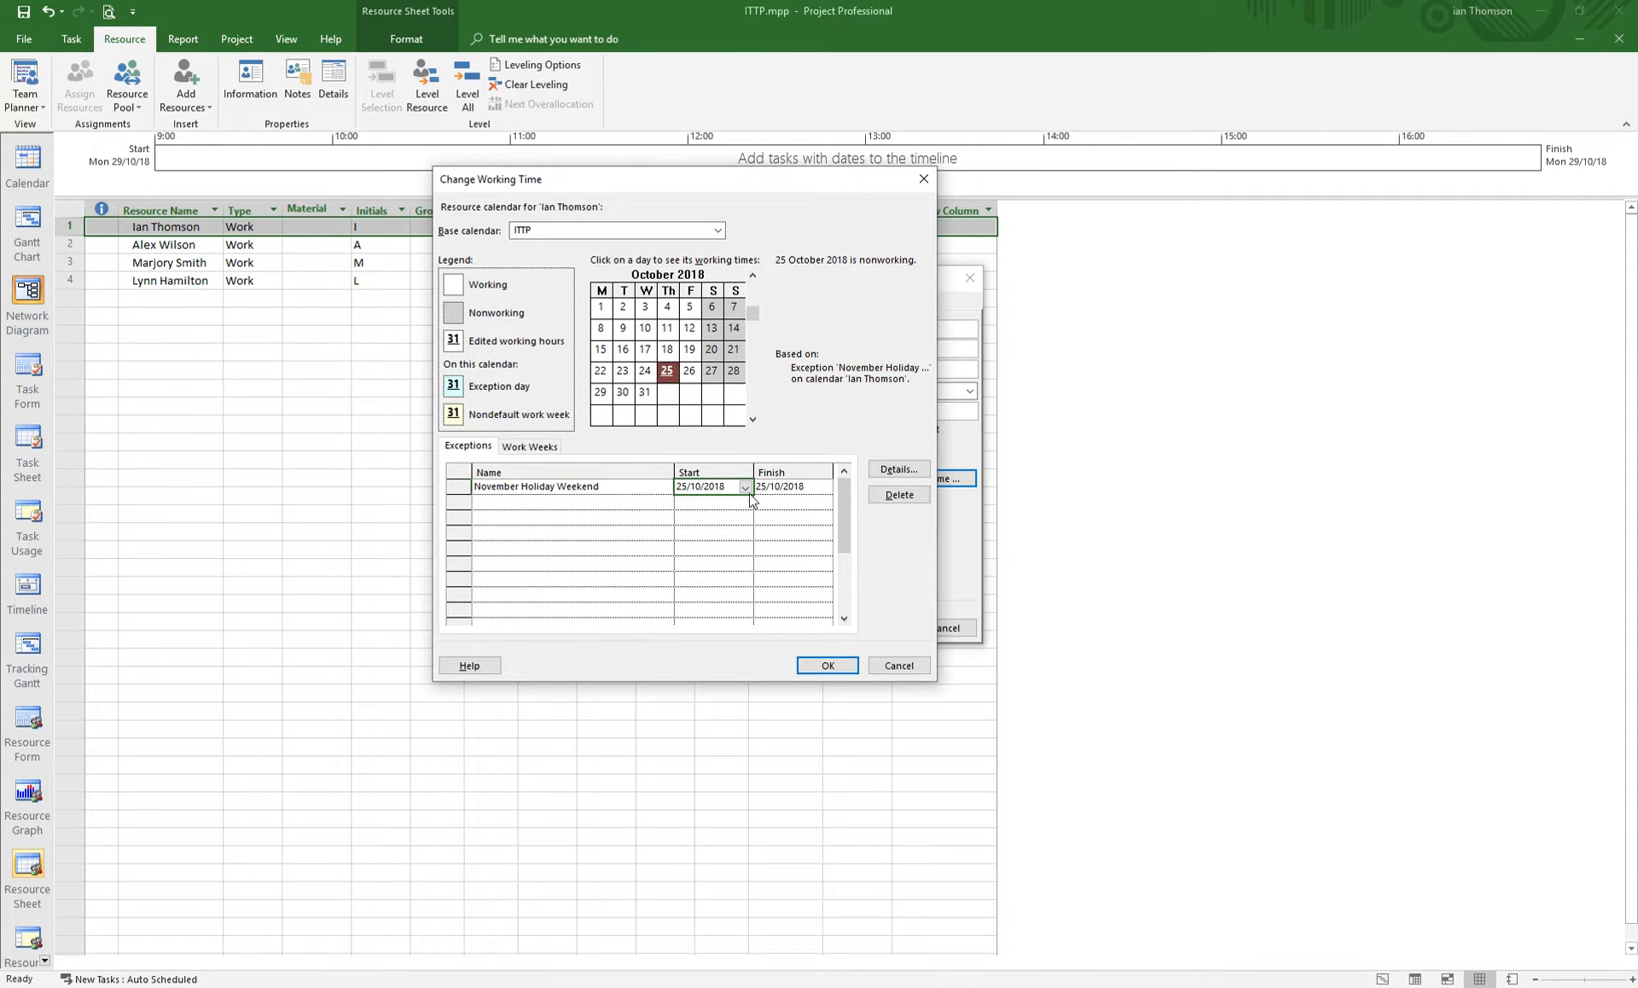
- Set the exception to start 16/11/2018 and finish 19/11/2018
left_click(745, 488)
left_click(743, 504)
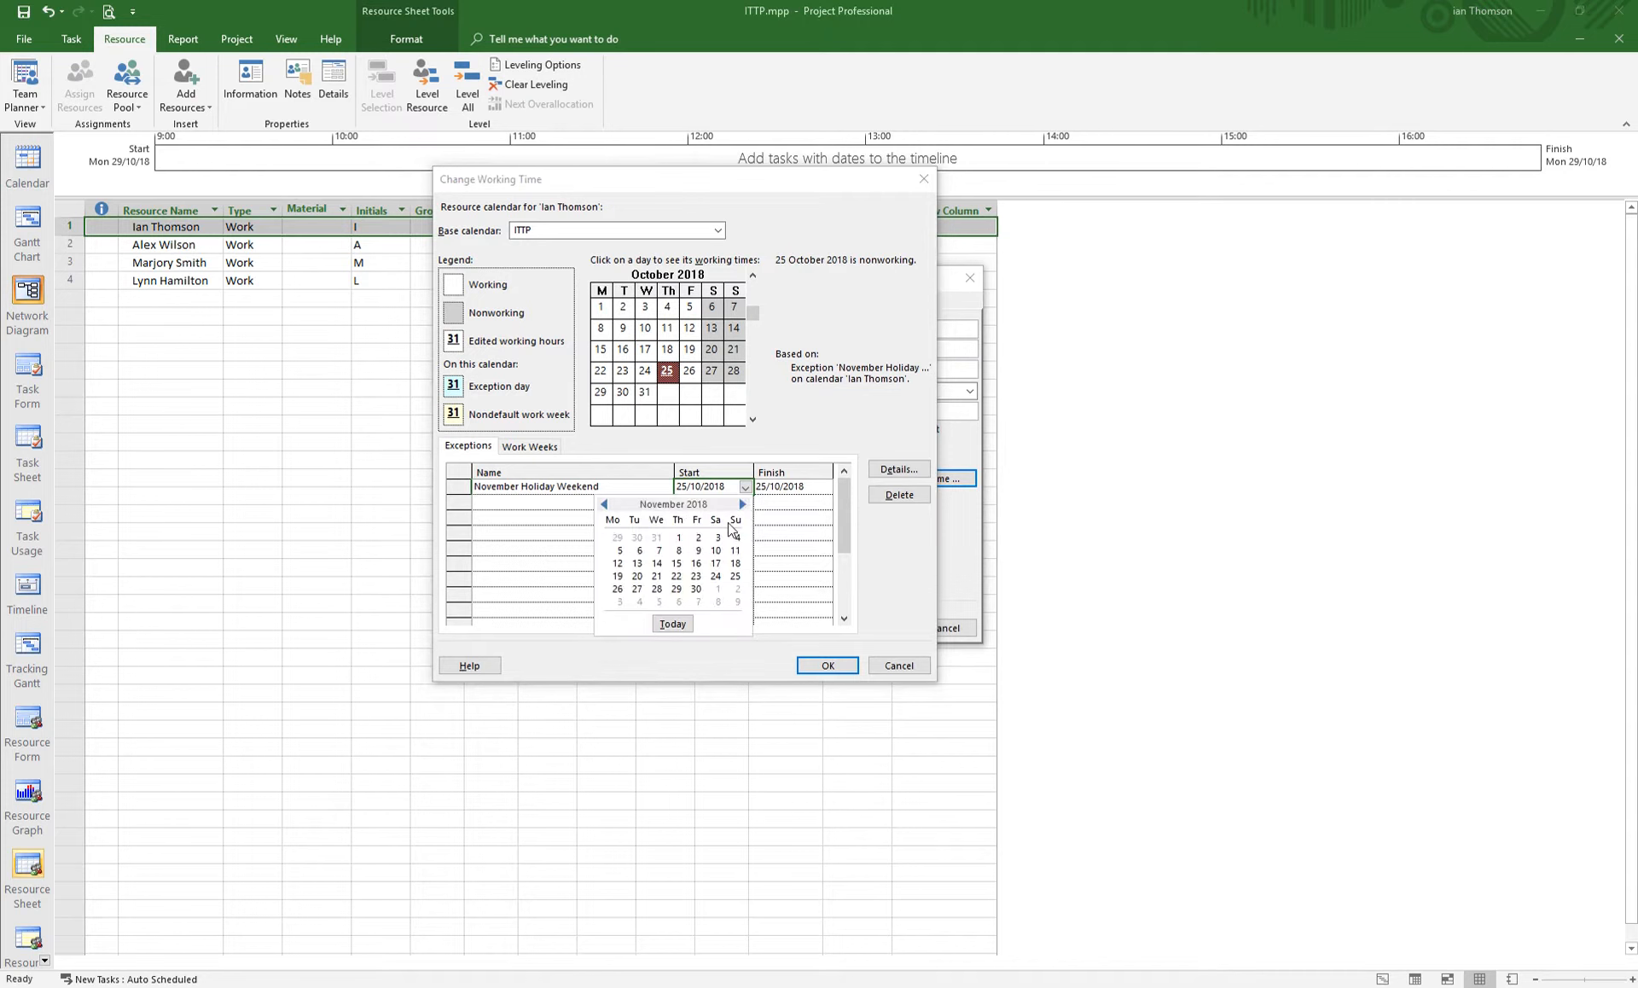
left_click(695, 565)
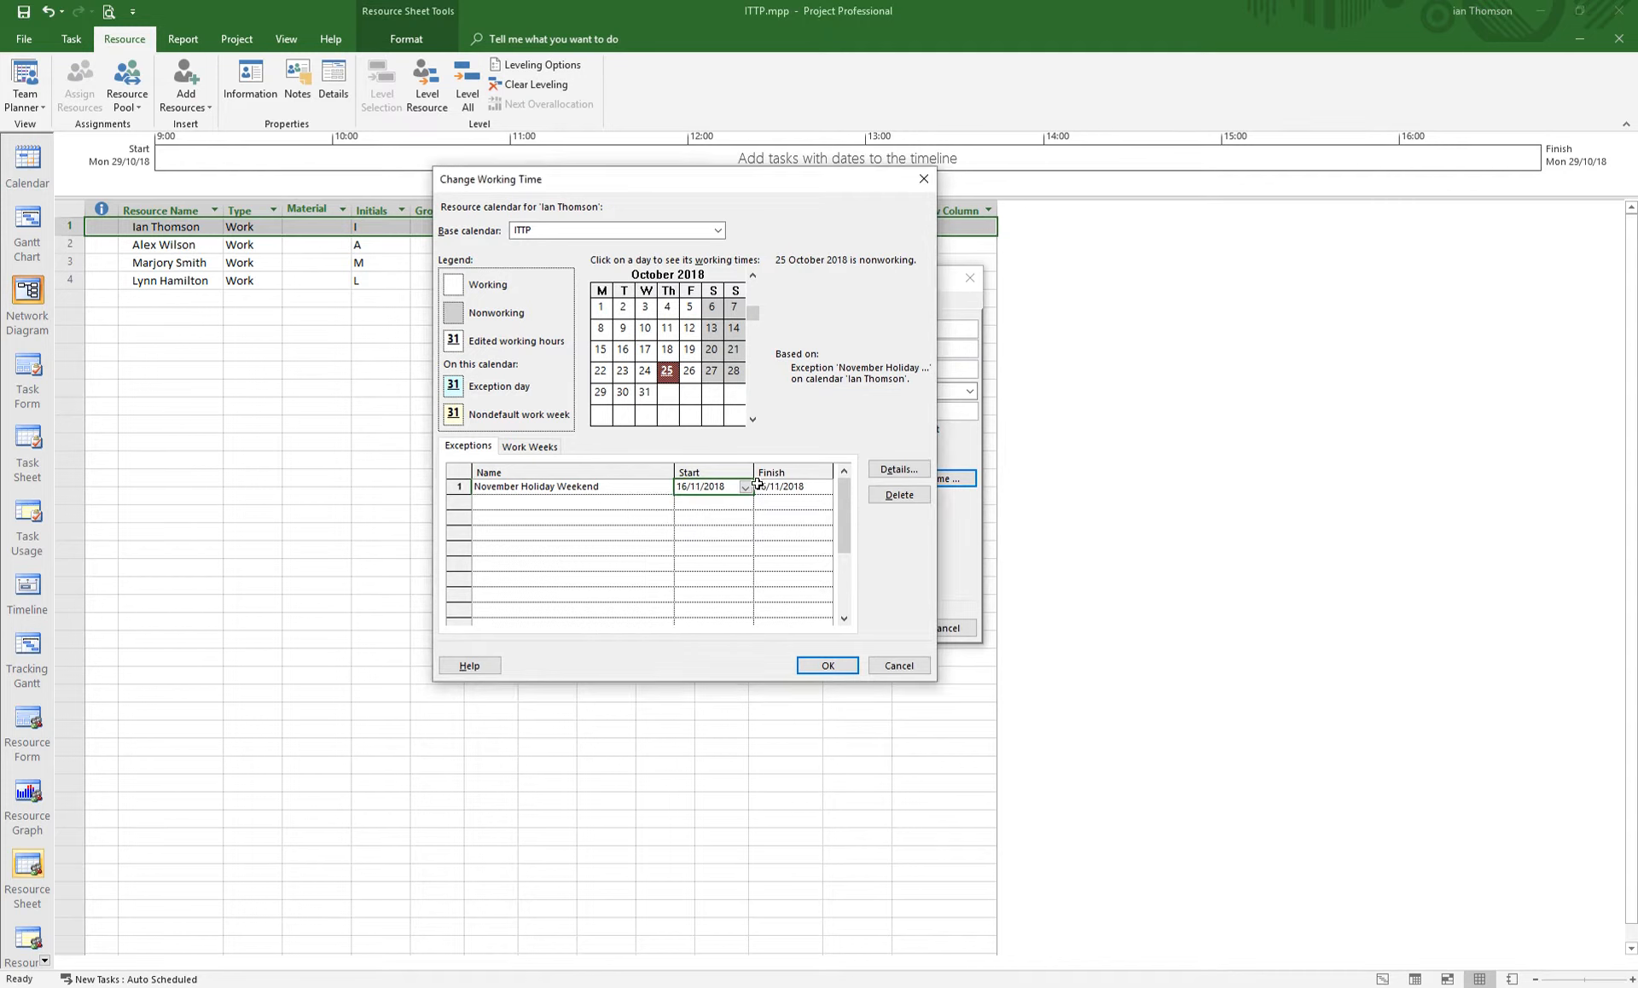
left_click(815, 486)
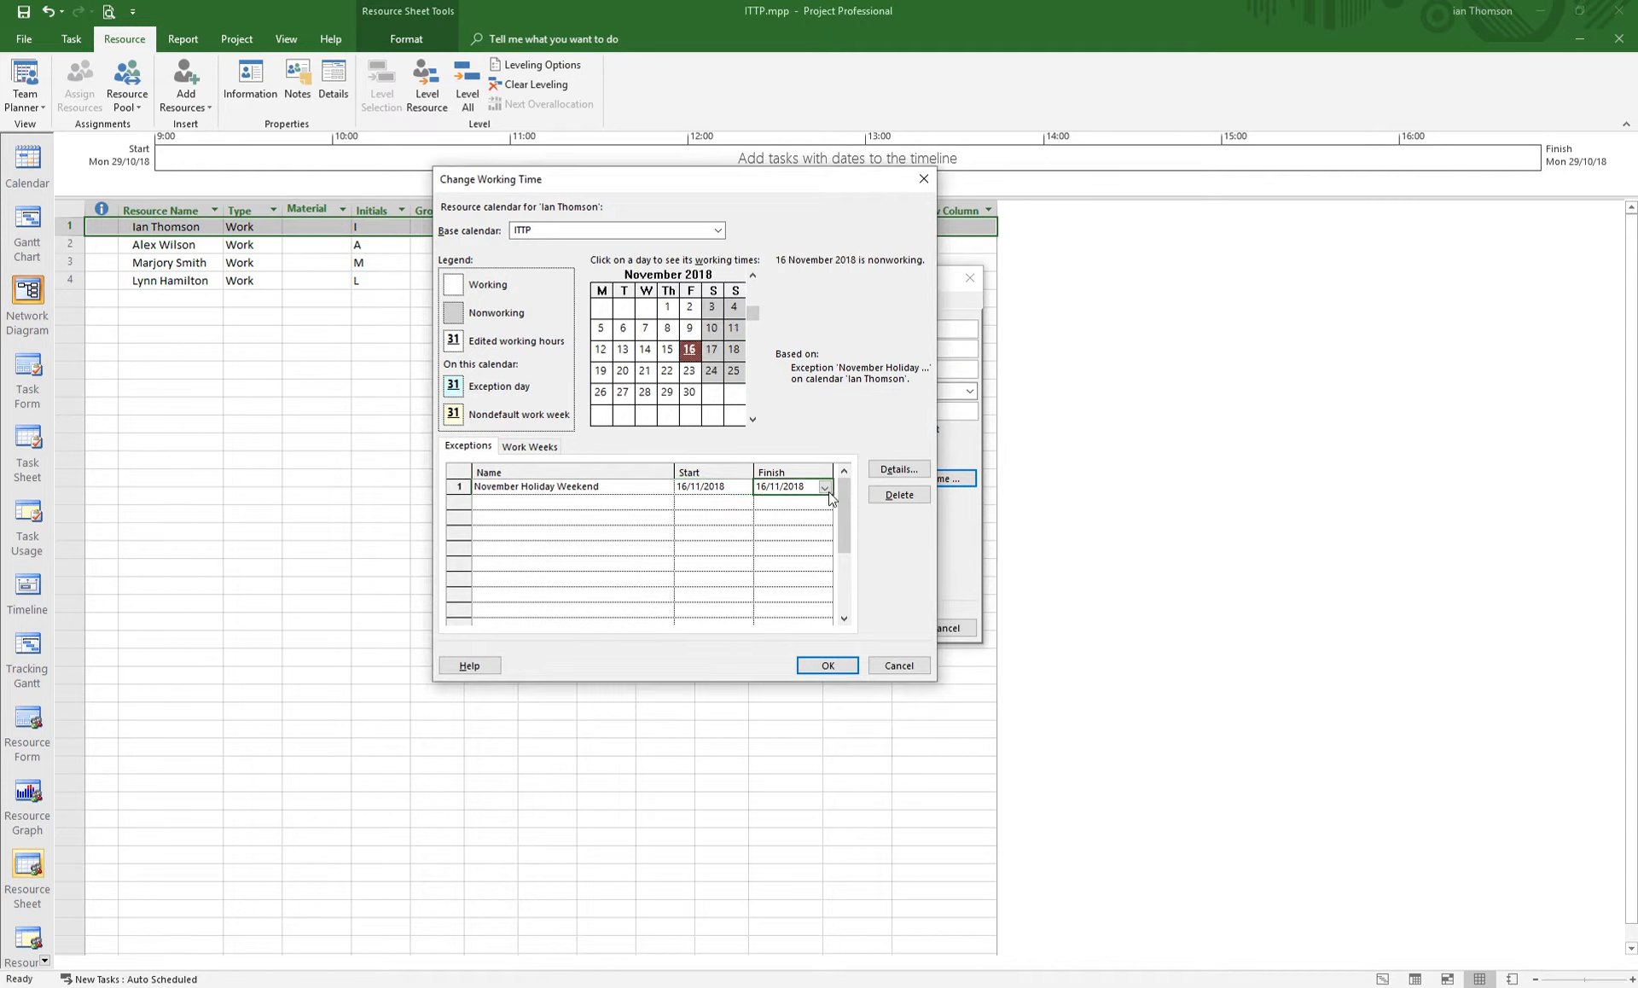
left_click(825, 487)
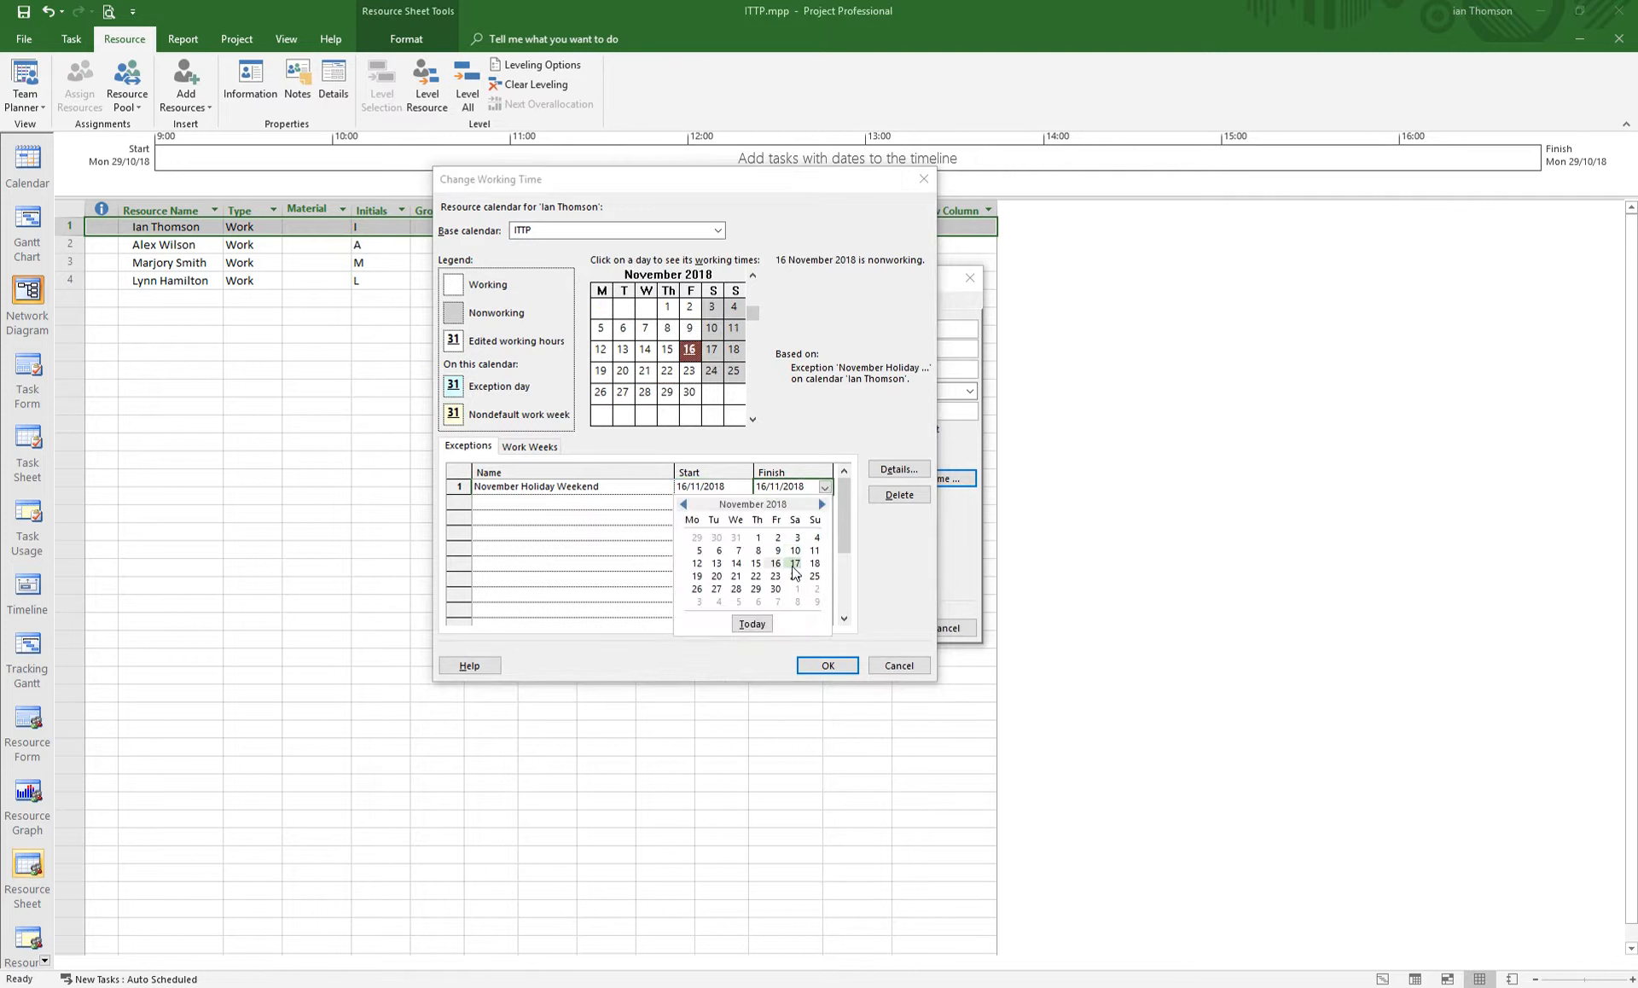
left_click(696, 578)
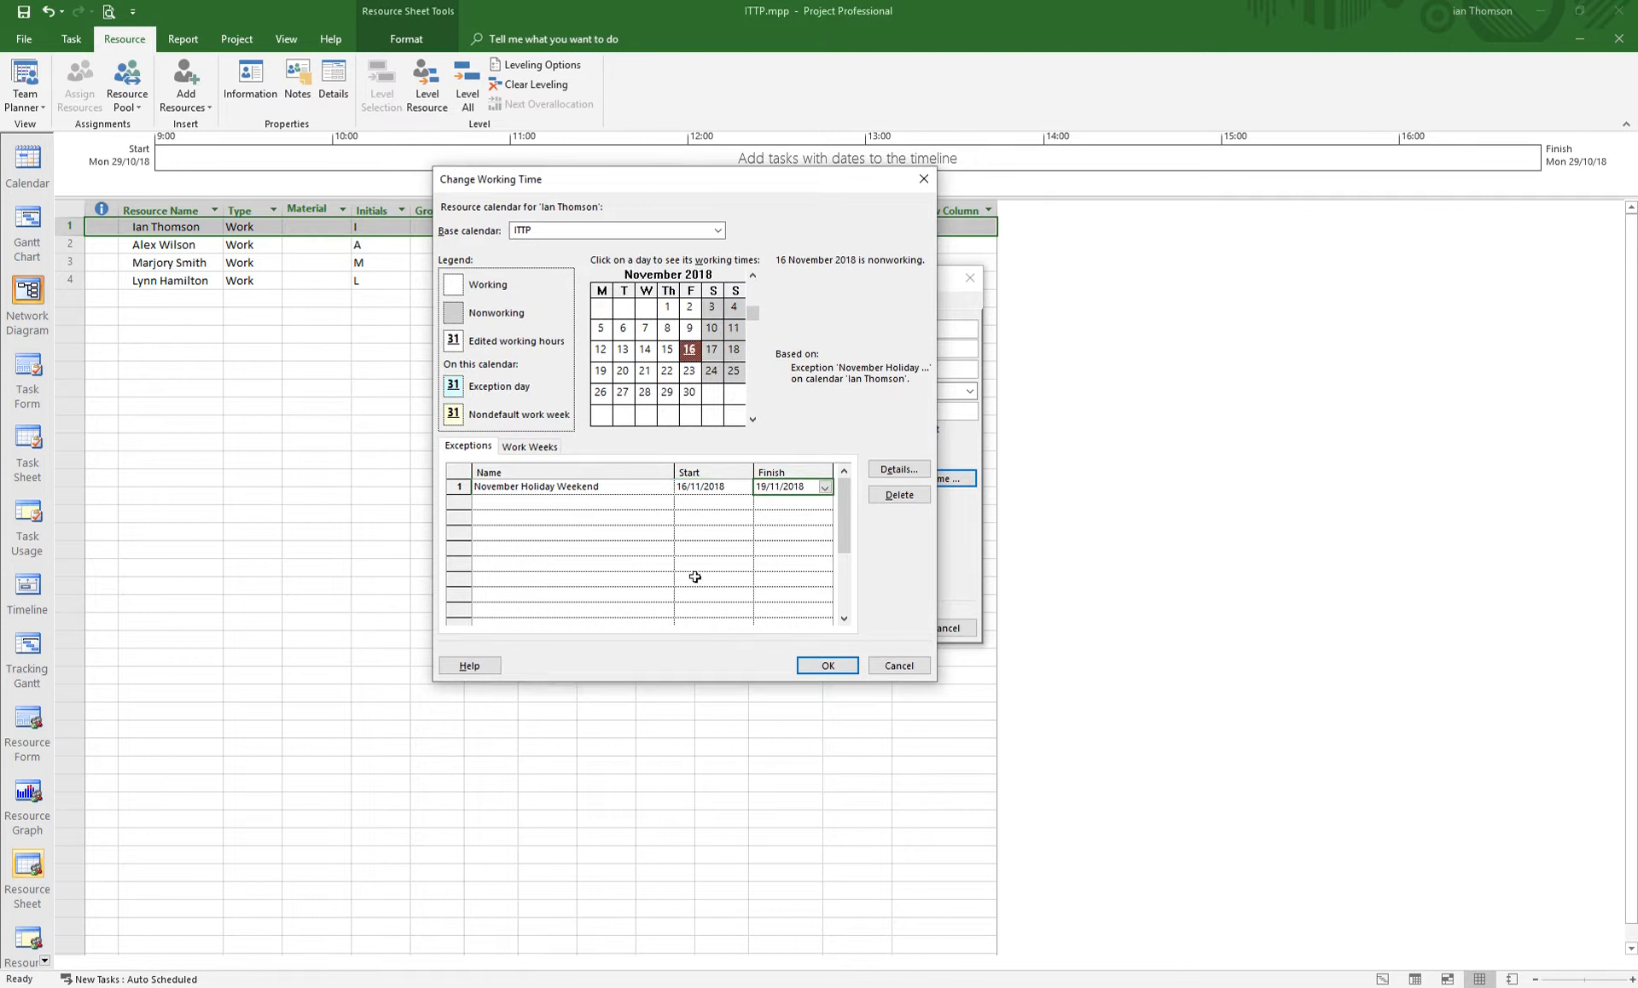
left_click(618, 500)
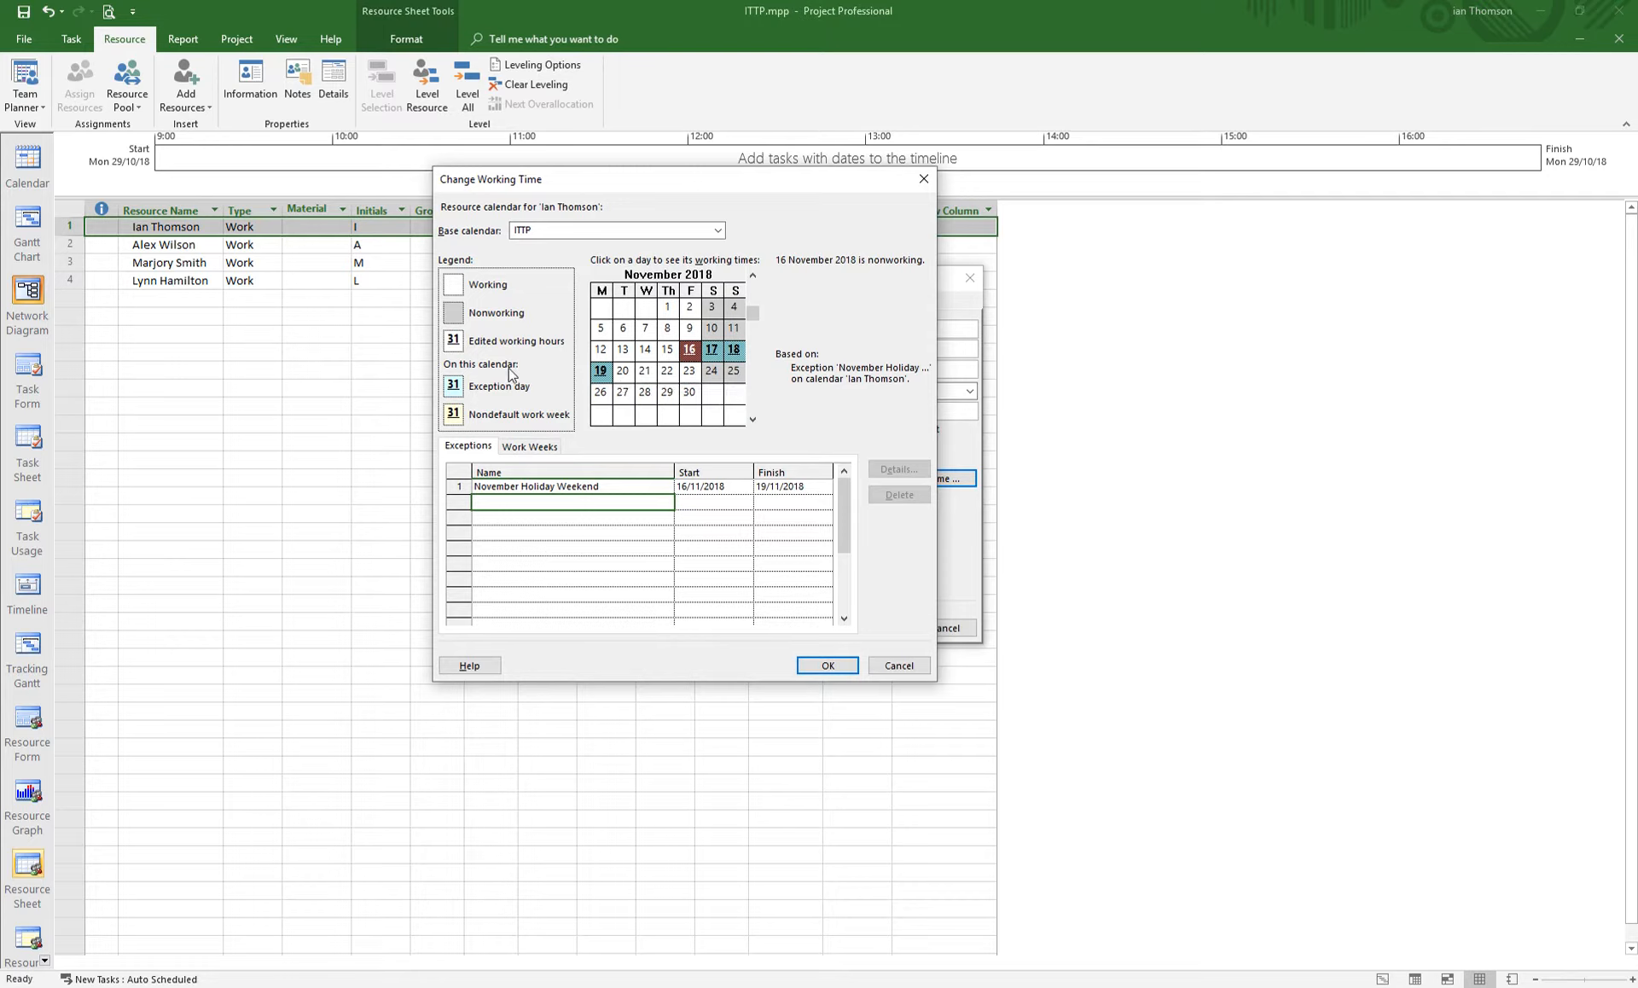
- Inspect the default work week's details, then accept the working time changes
left_click(531, 448)
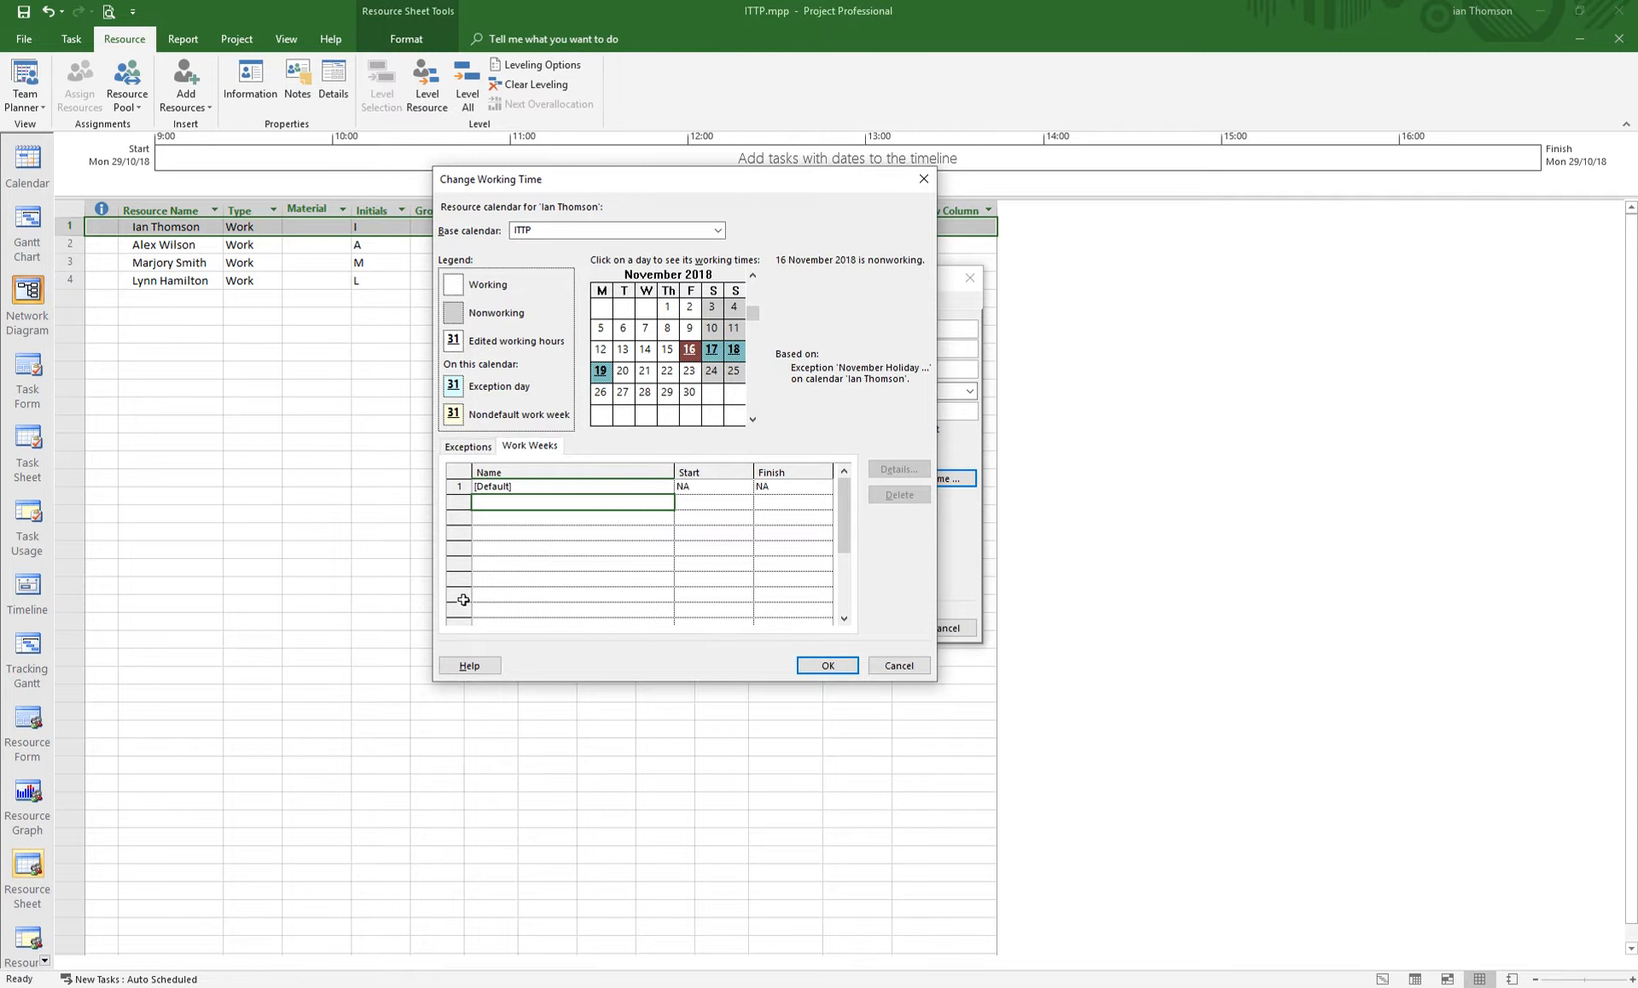
left_click(526, 487)
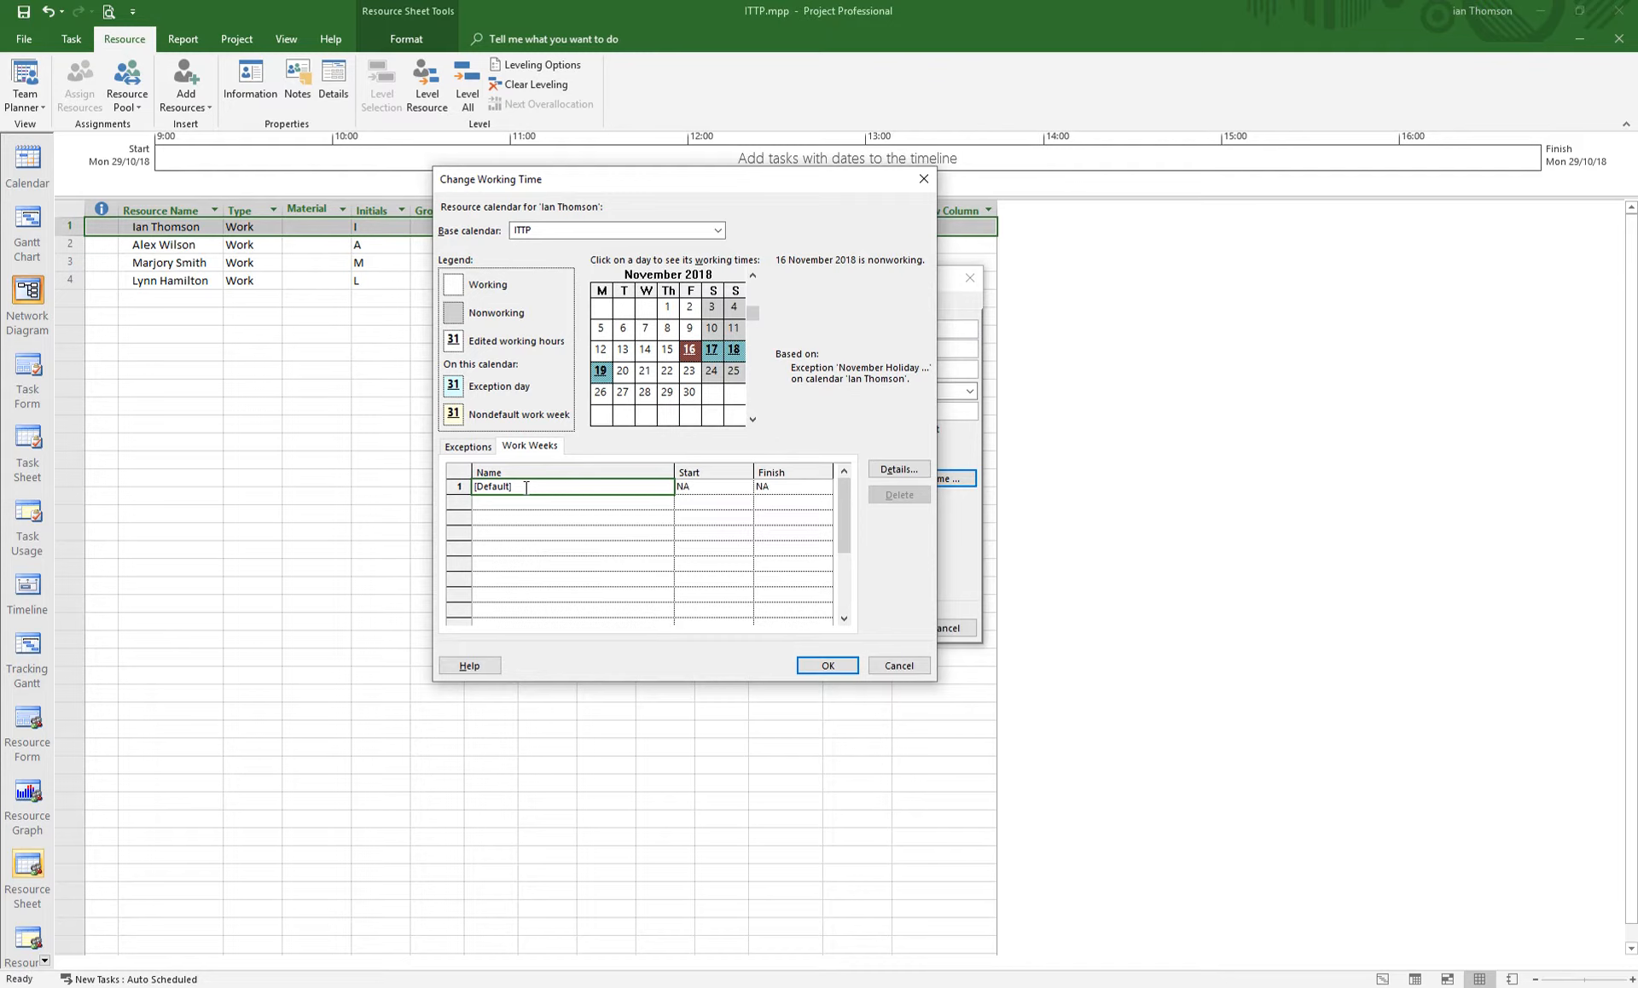
left_click(909, 476)
left_click_drag(851, 377, 714, 280)
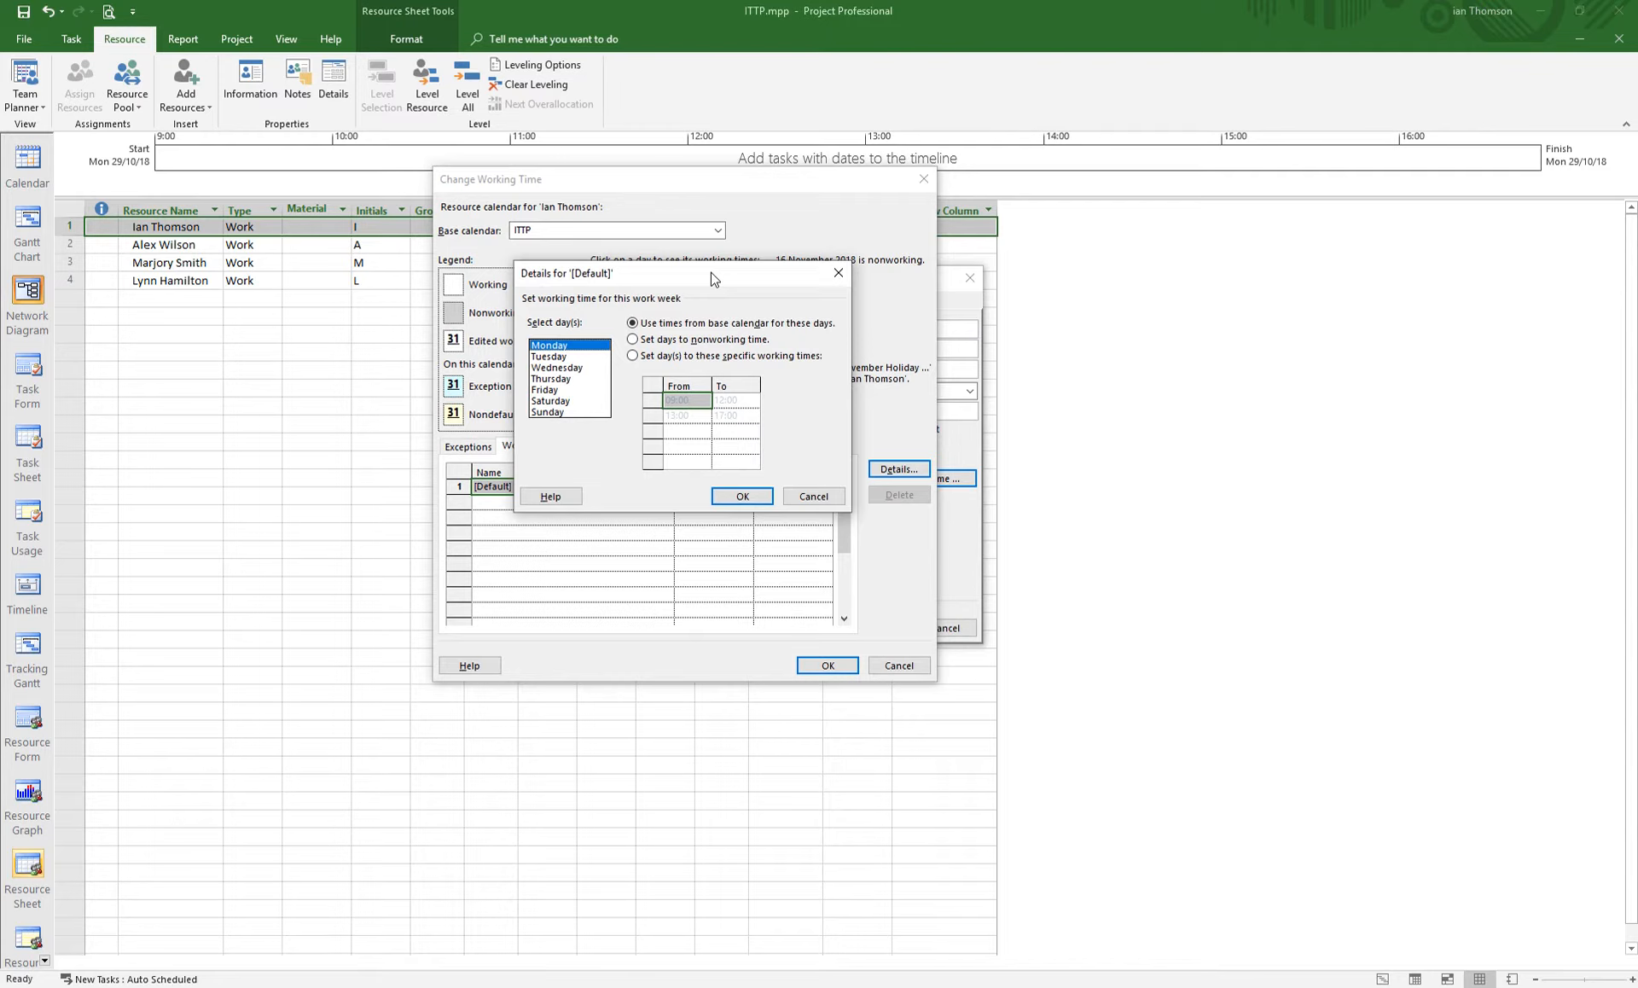
left_click(812, 497)
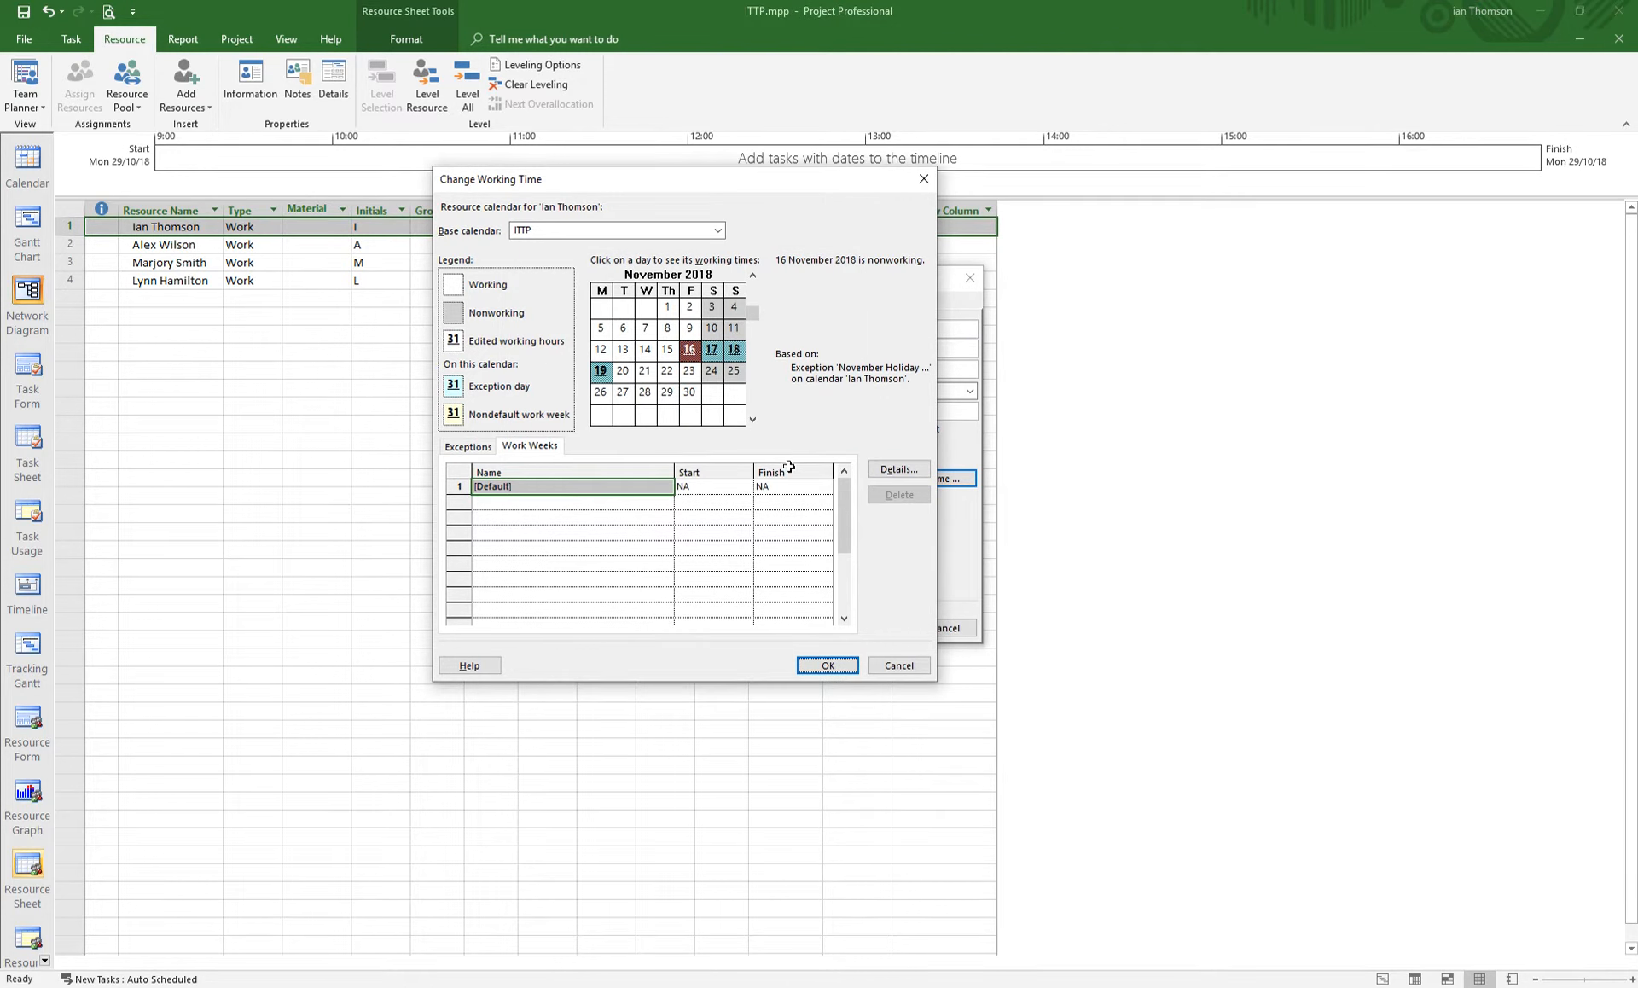
left_click(827, 665)
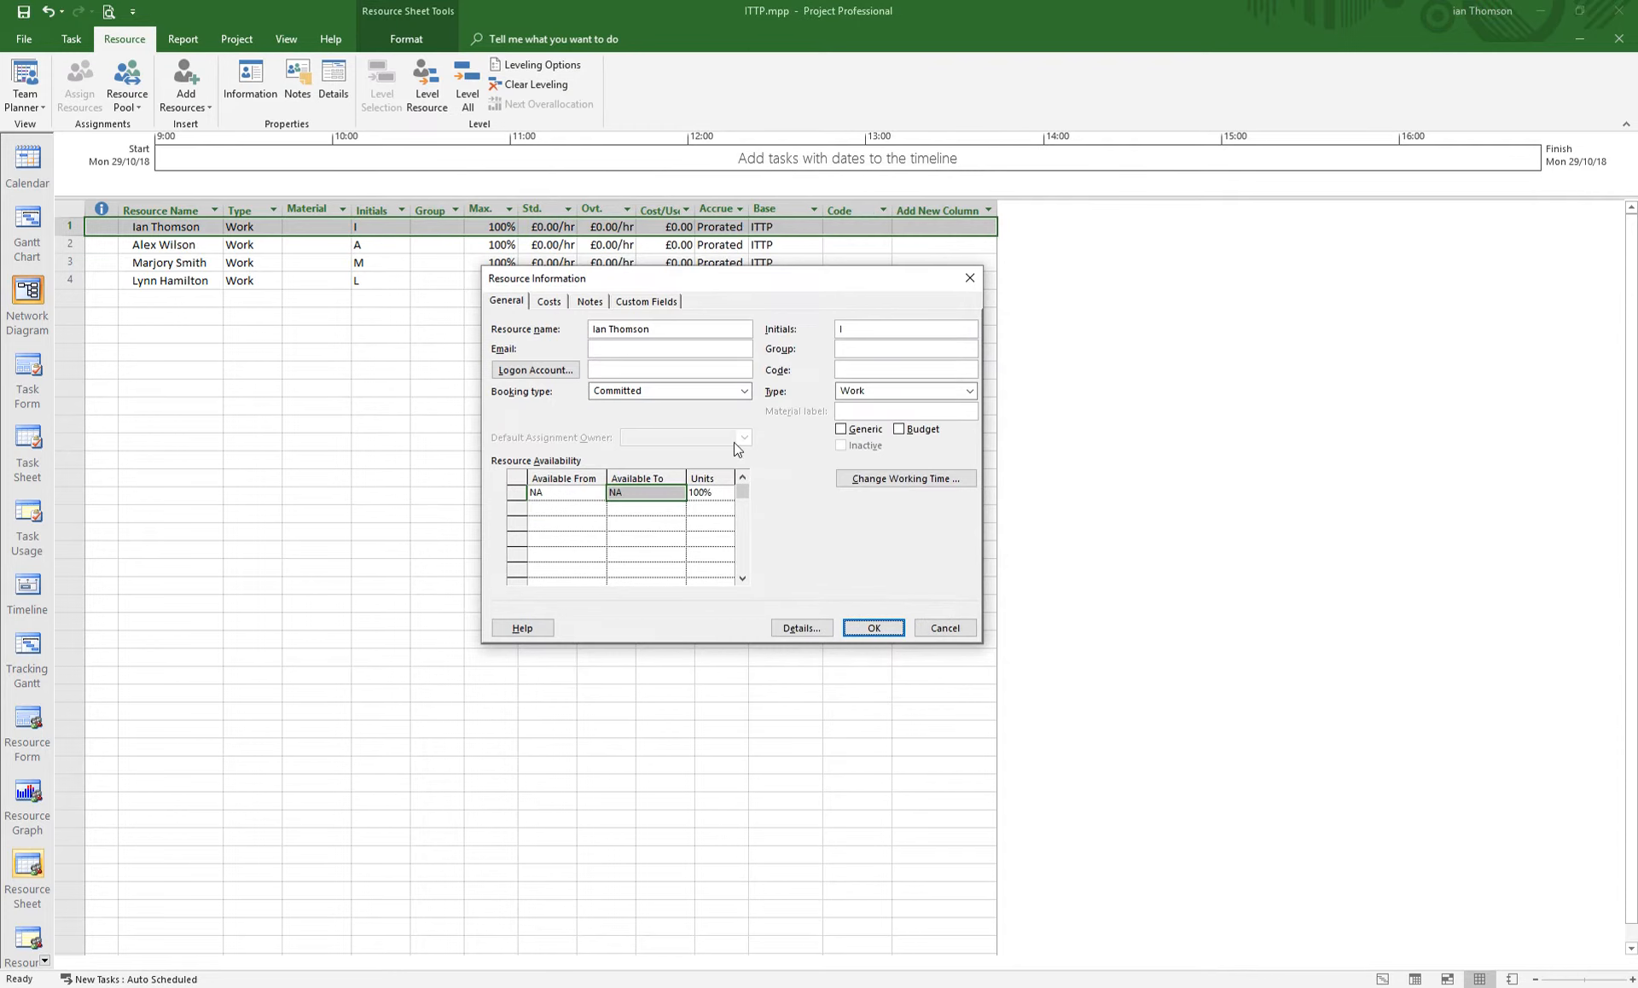
- Add a note dated 25/10/18 in the first resource's Notes saying his November weekend, 16th to 19th November, is reflected in his calendar
left_click(590, 303)
left_click(513, 393)
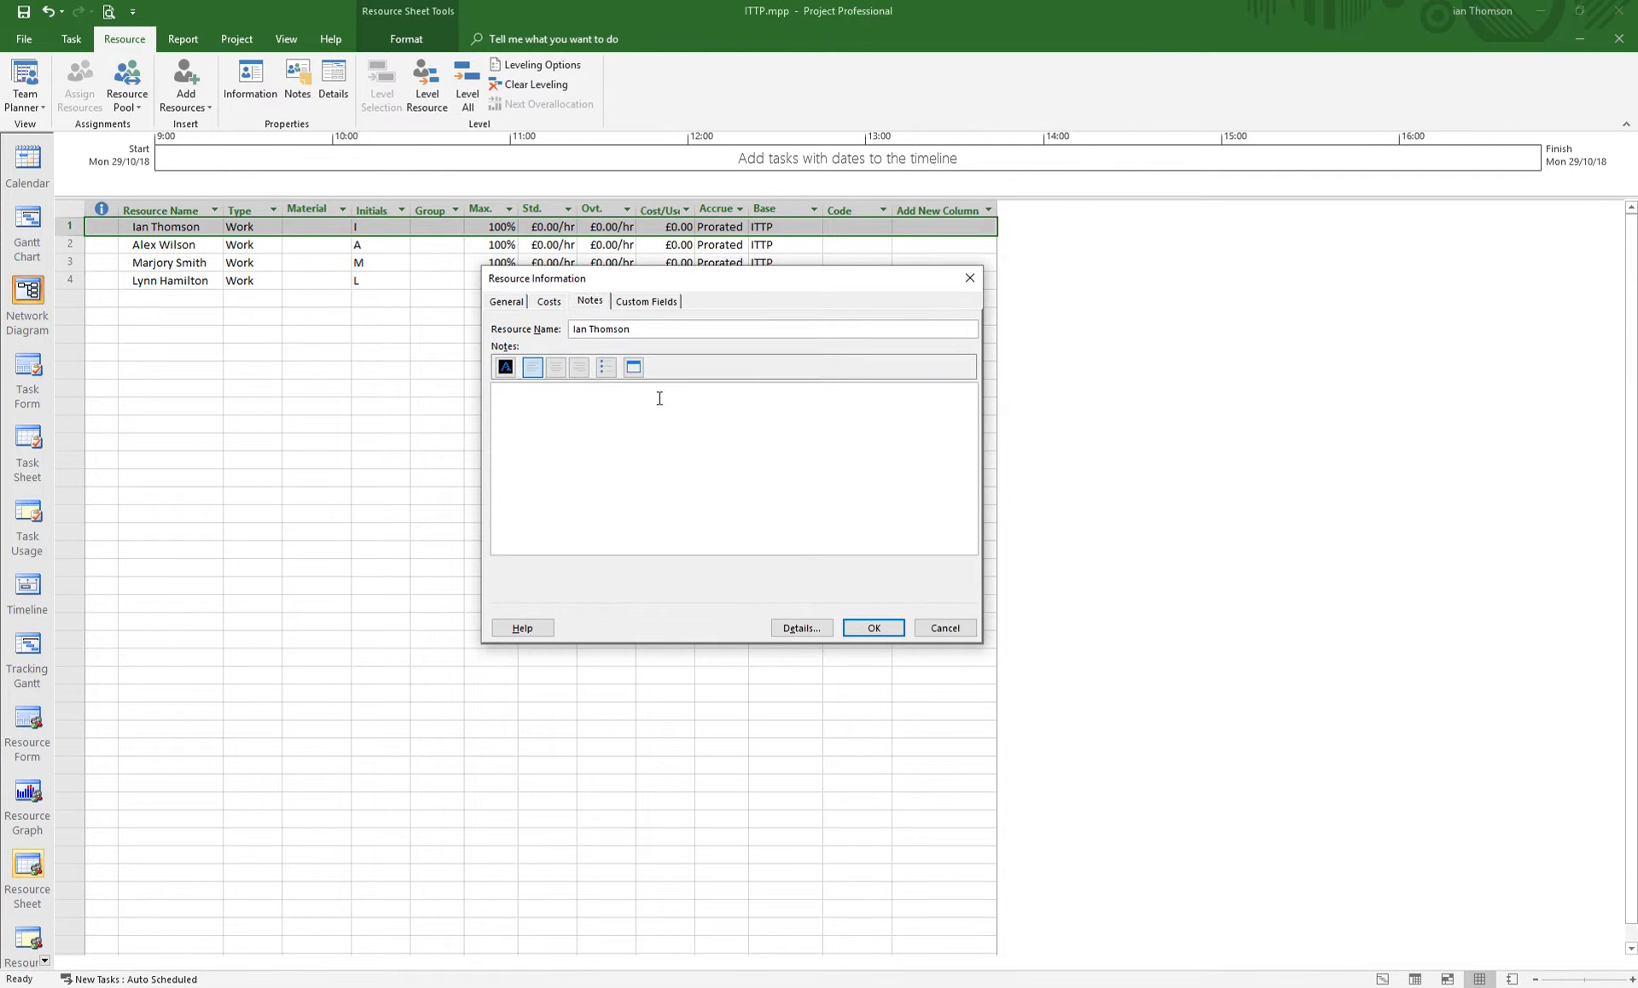
type("25/10/18 Ian has a weekend booked in November")
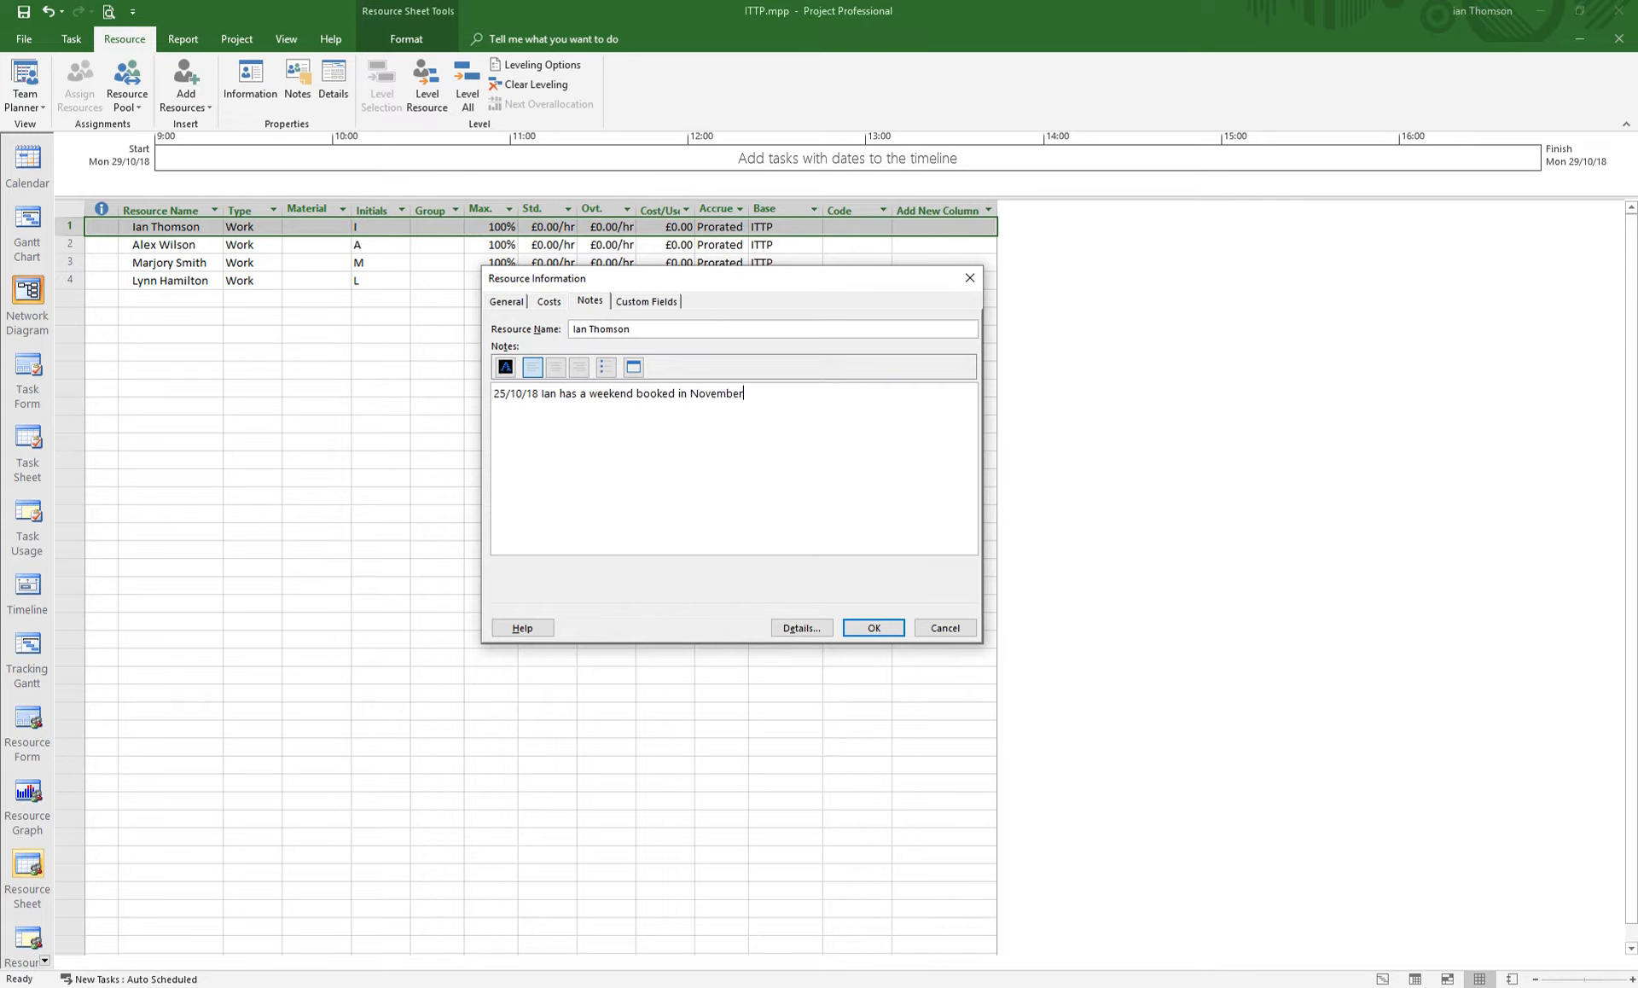
type(" refelcted in his calendar. 16th Novem")
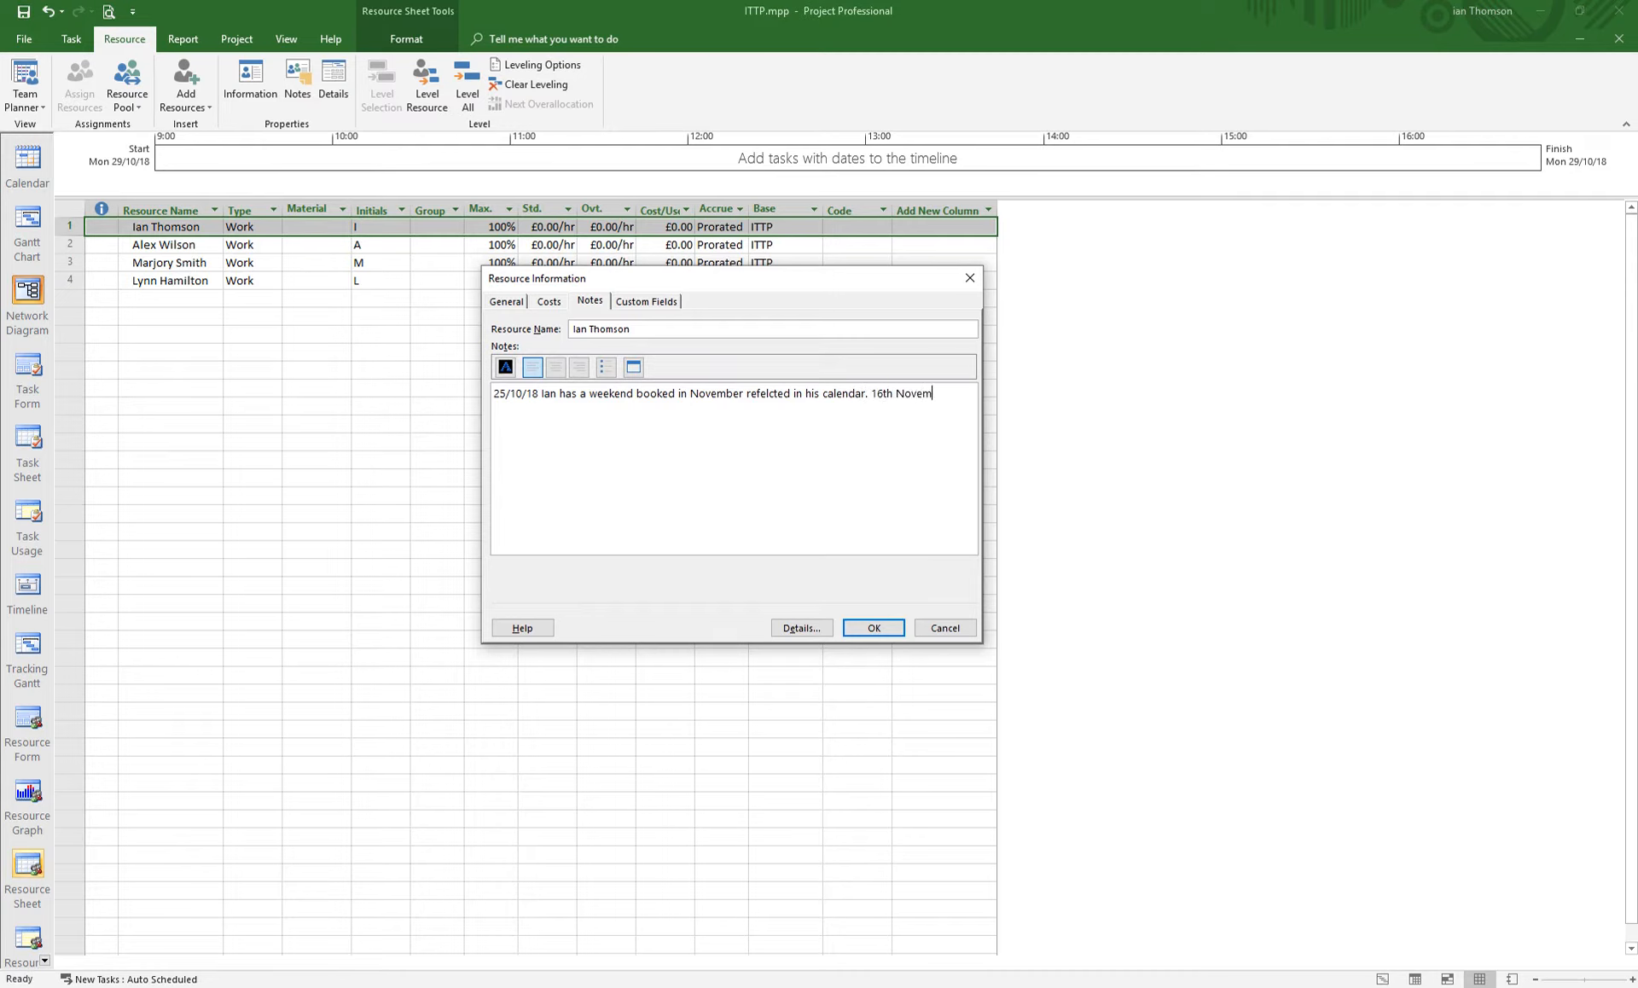
type("ber to the 19th November")
left_click(871, 630)
left_click(395, 588)
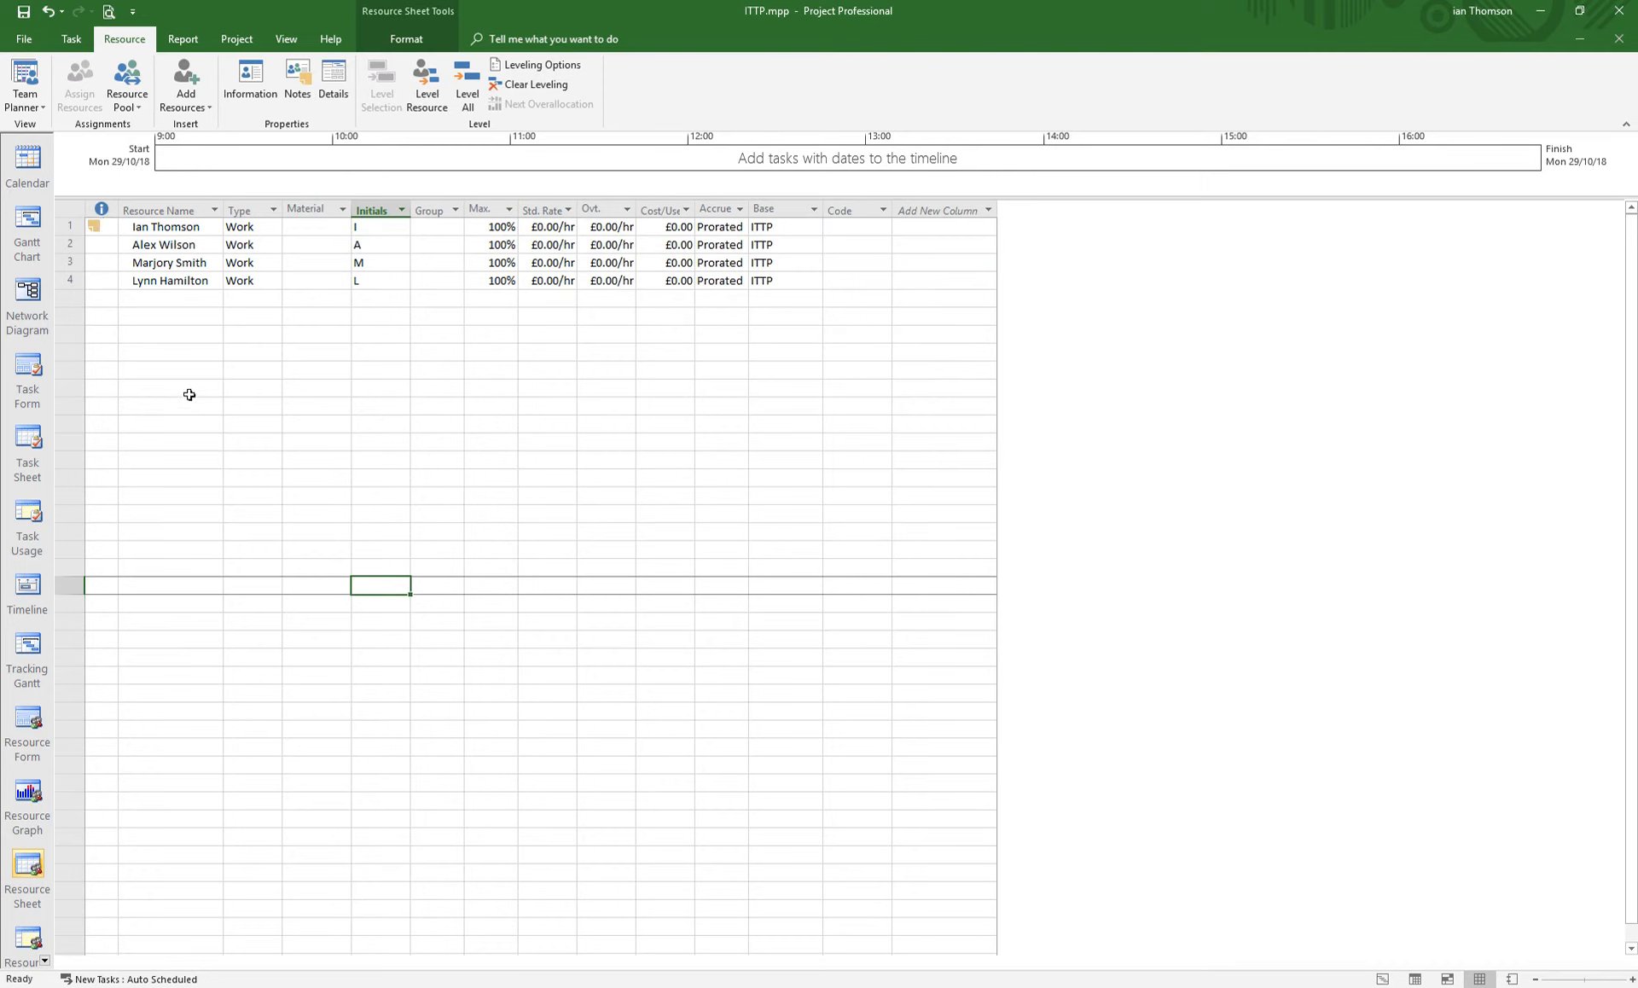
- Open the project's Change Working Time dialog, review the list of available calendars, and cancel
mouse_move(92, 223)
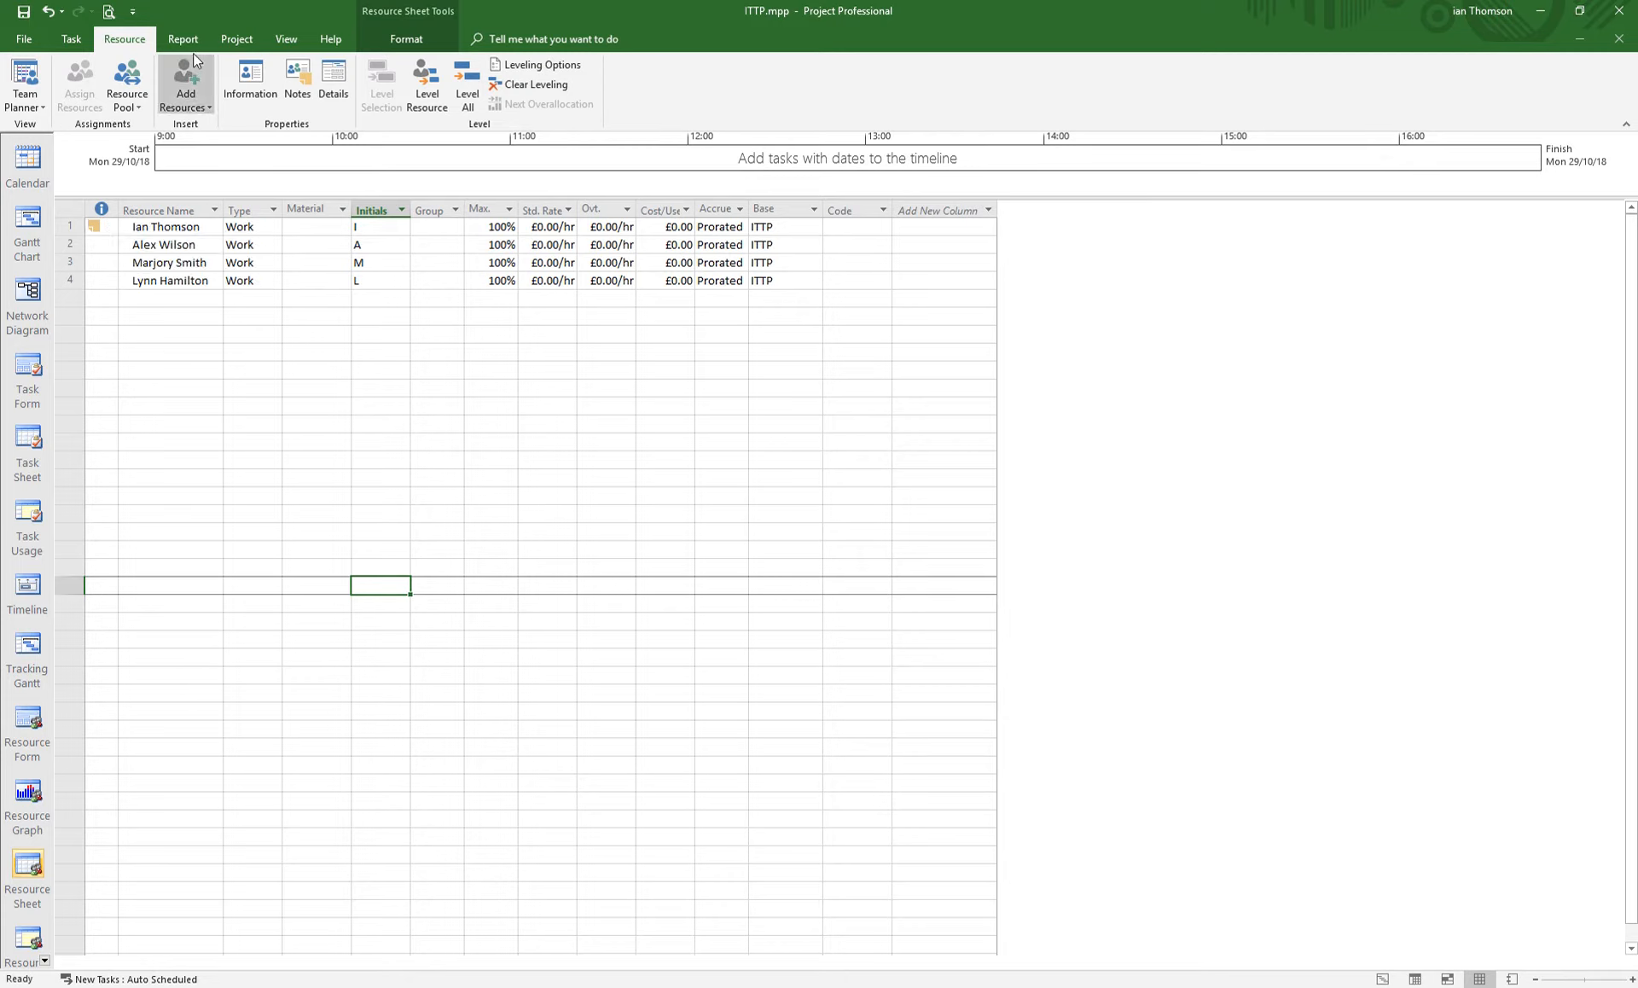
left_click(236, 39)
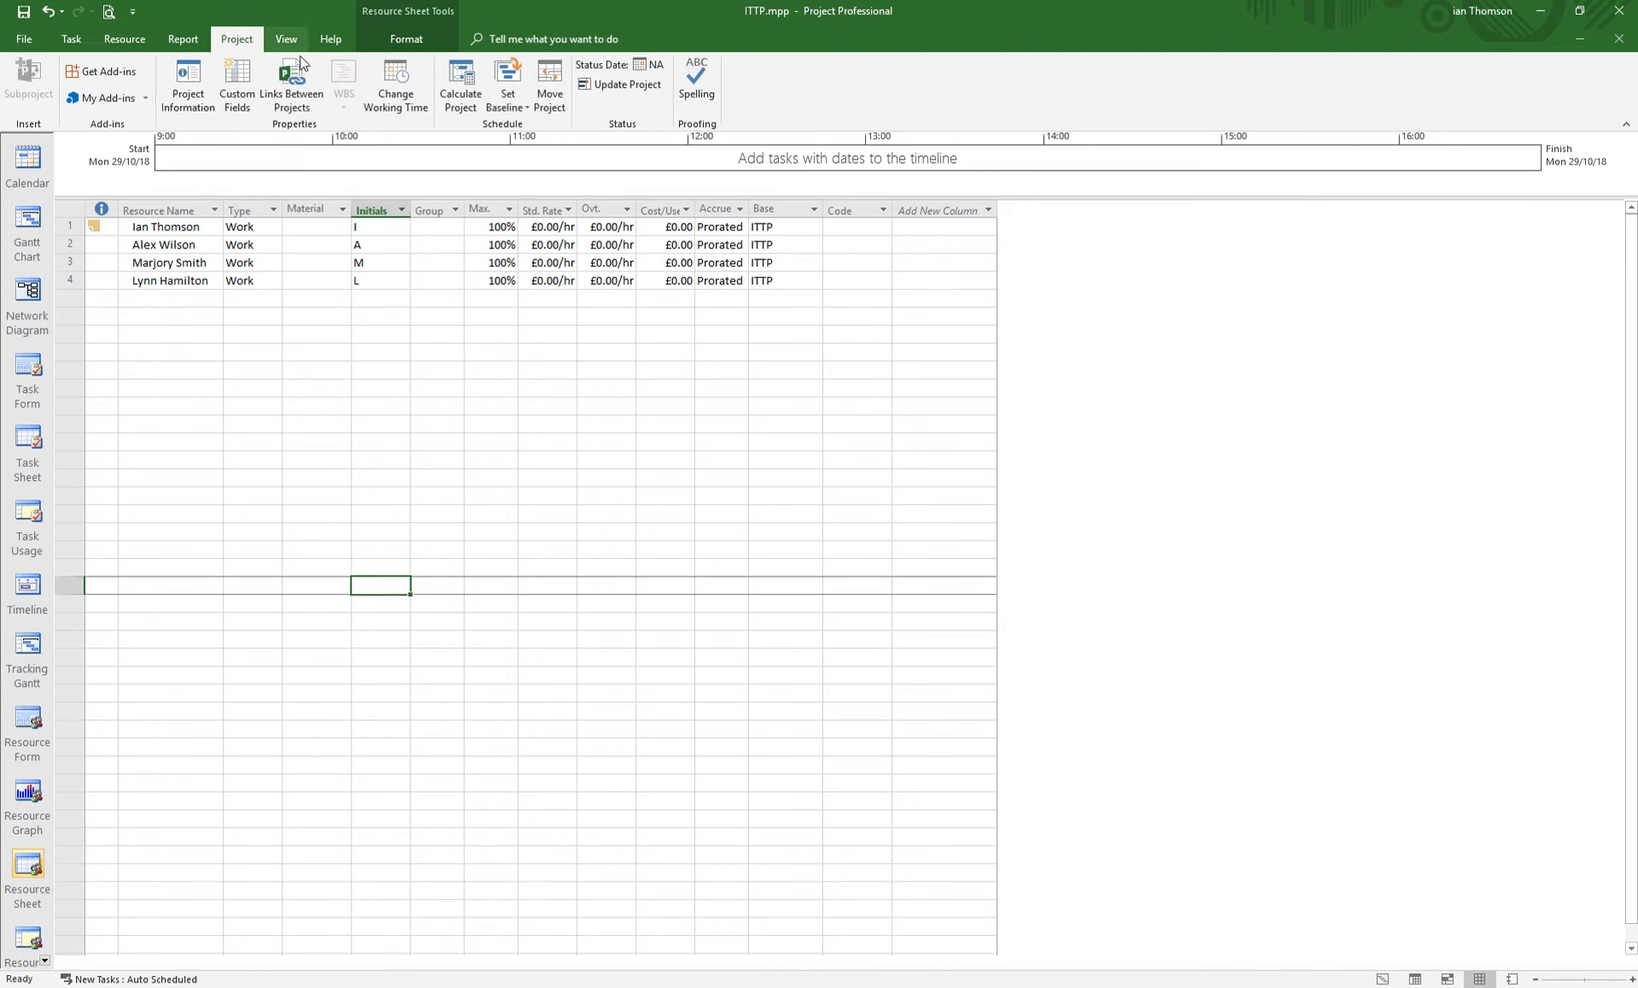
left_click(397, 93)
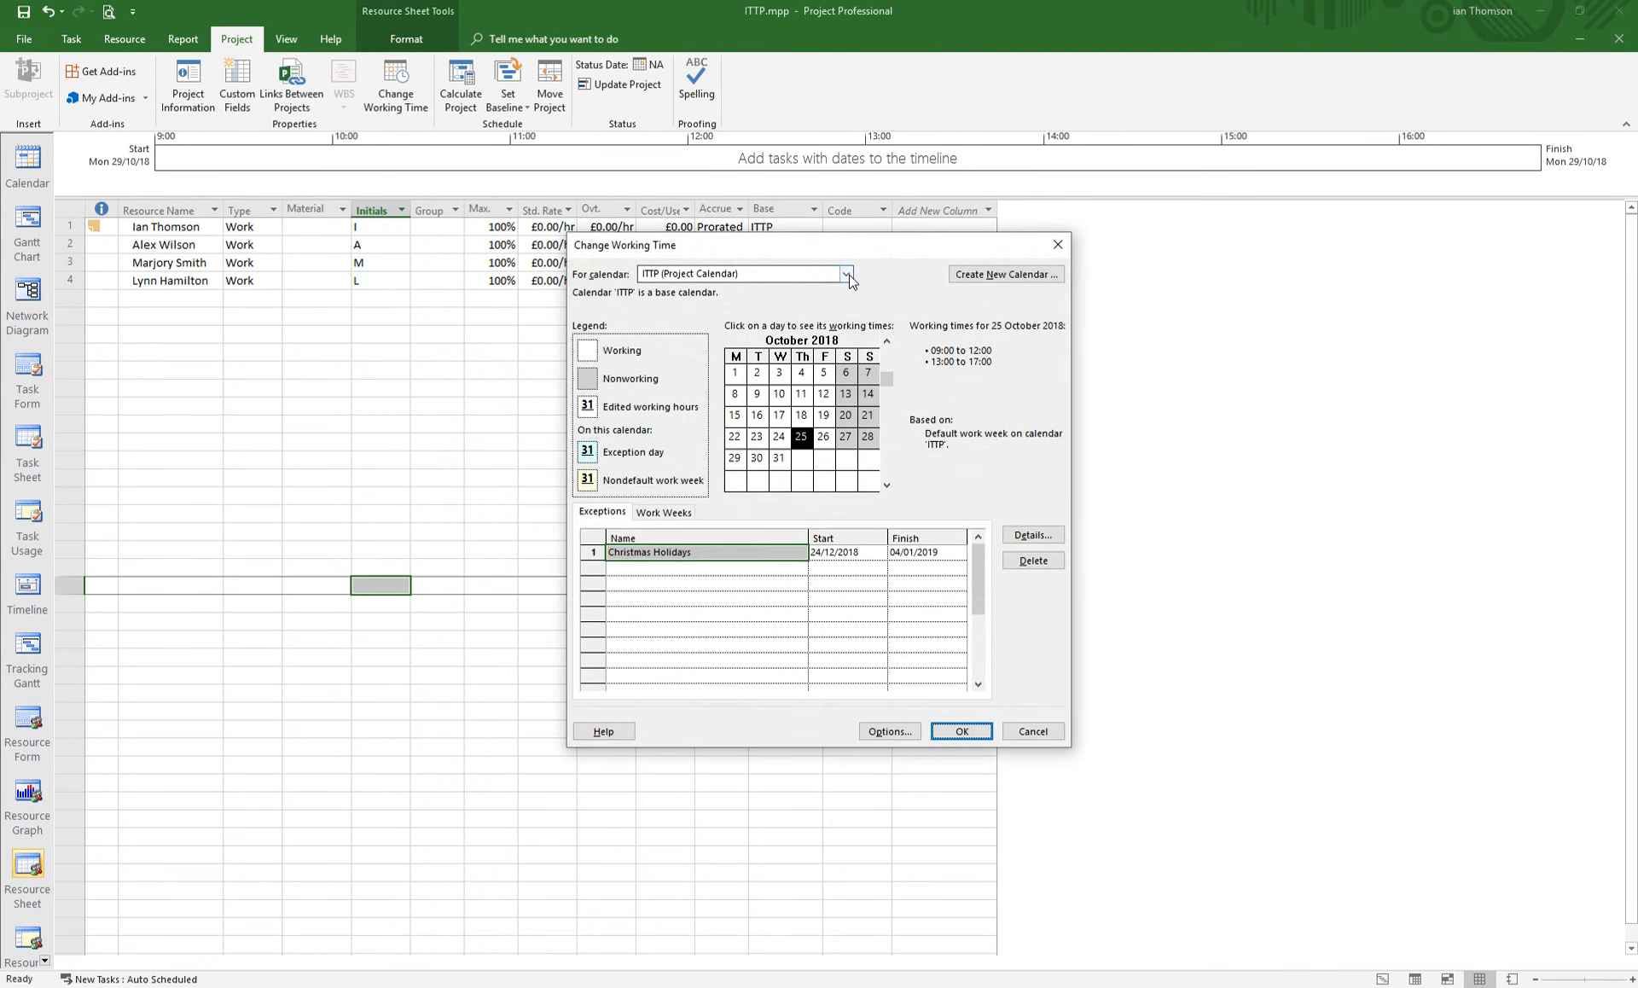
left_click(846, 274)
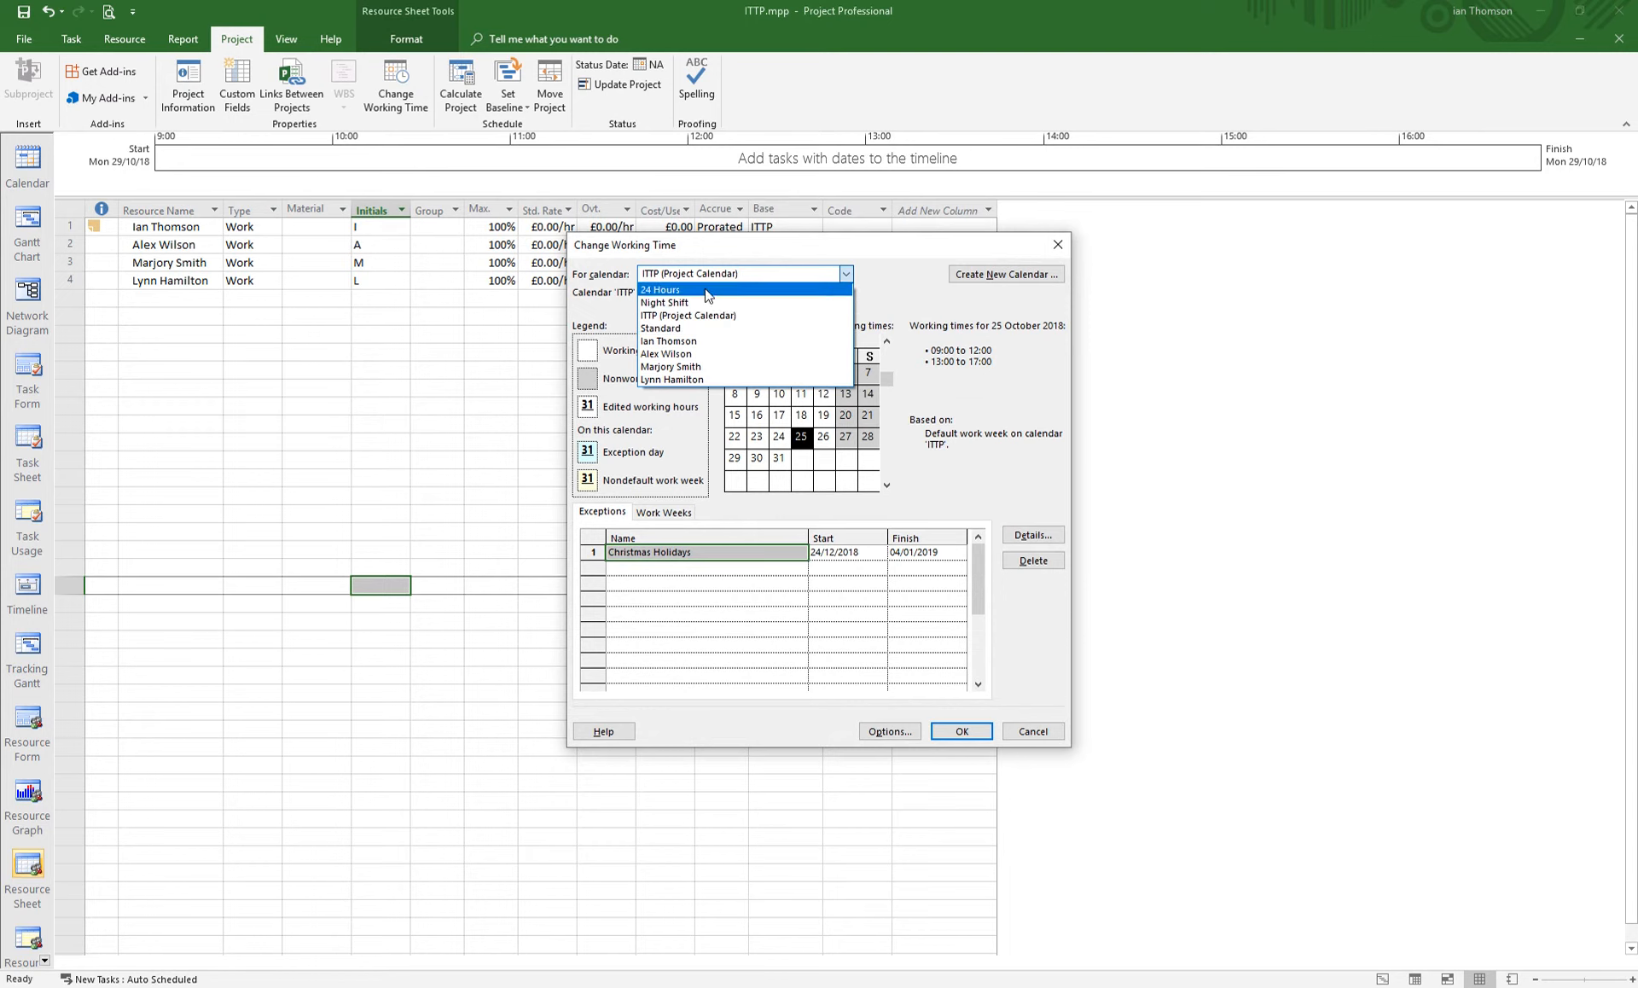
left_click(846, 275)
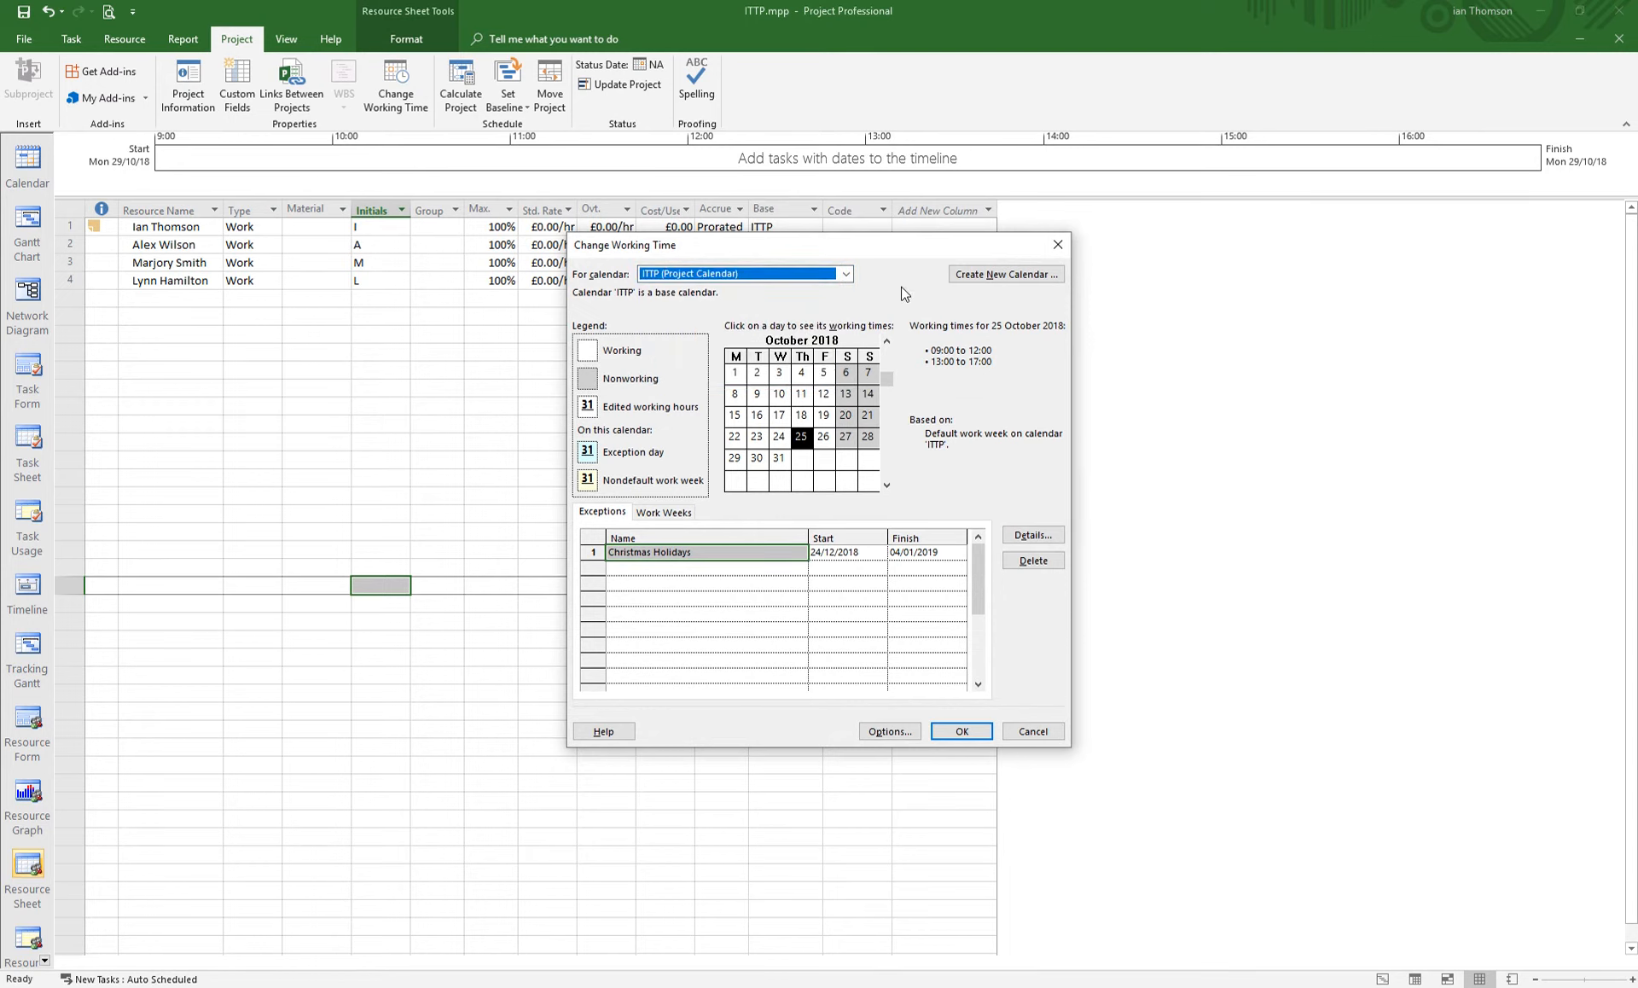
left_click(847, 275)
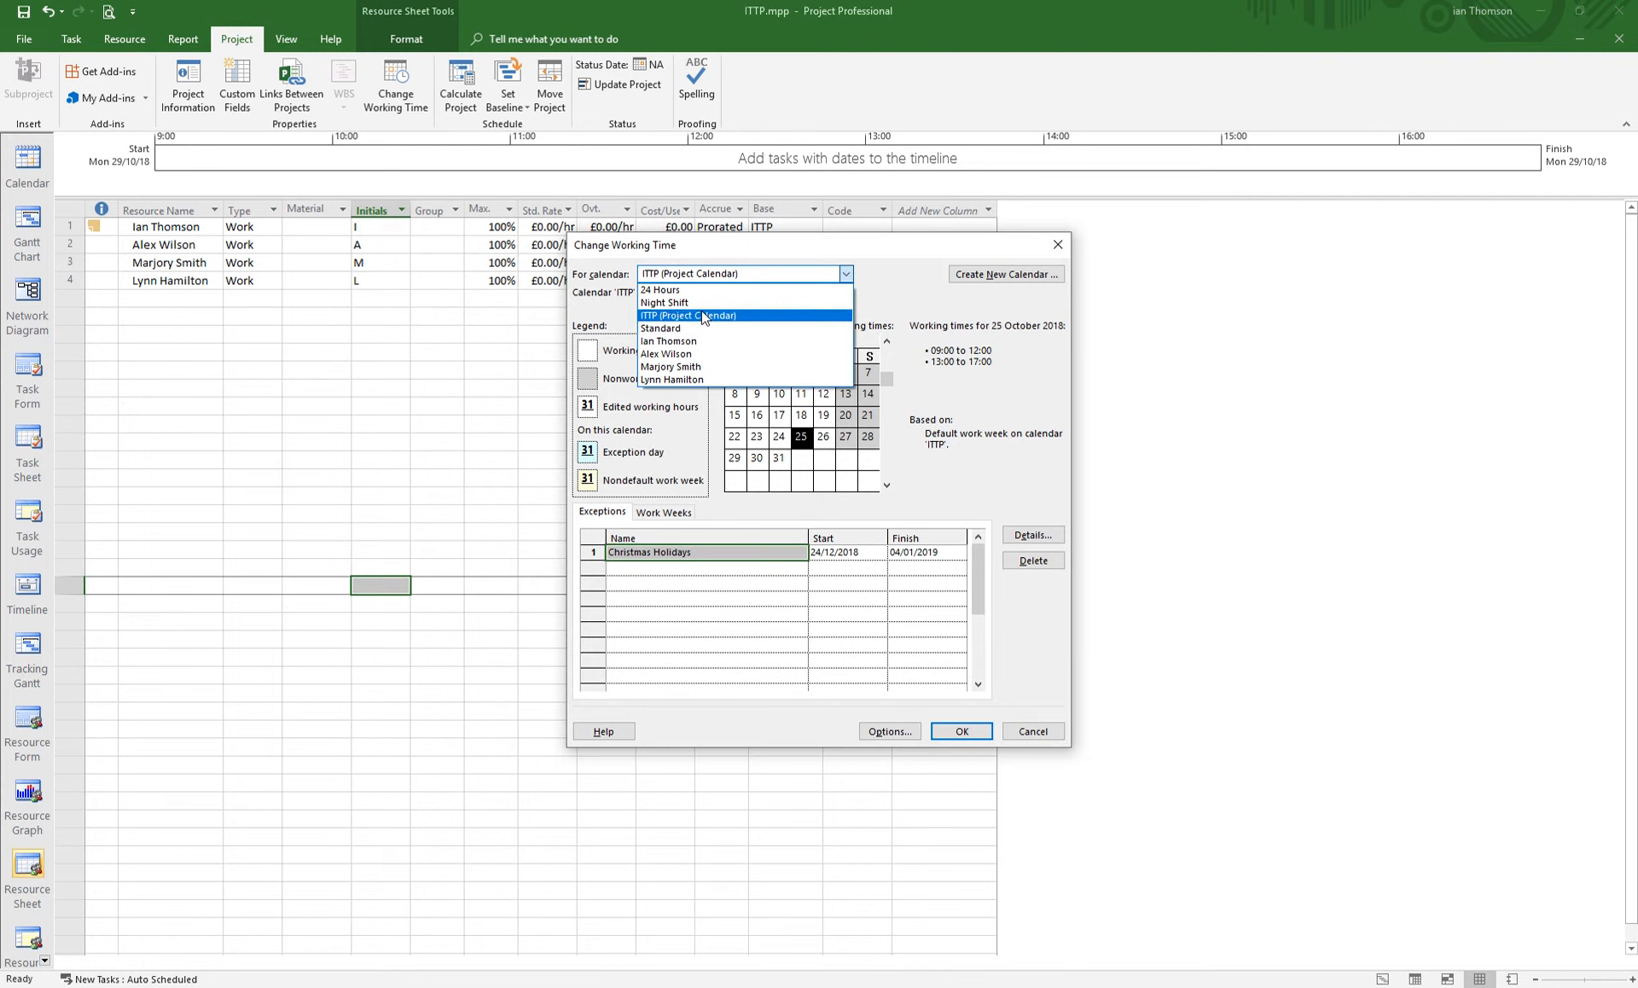
left_click(916, 303)
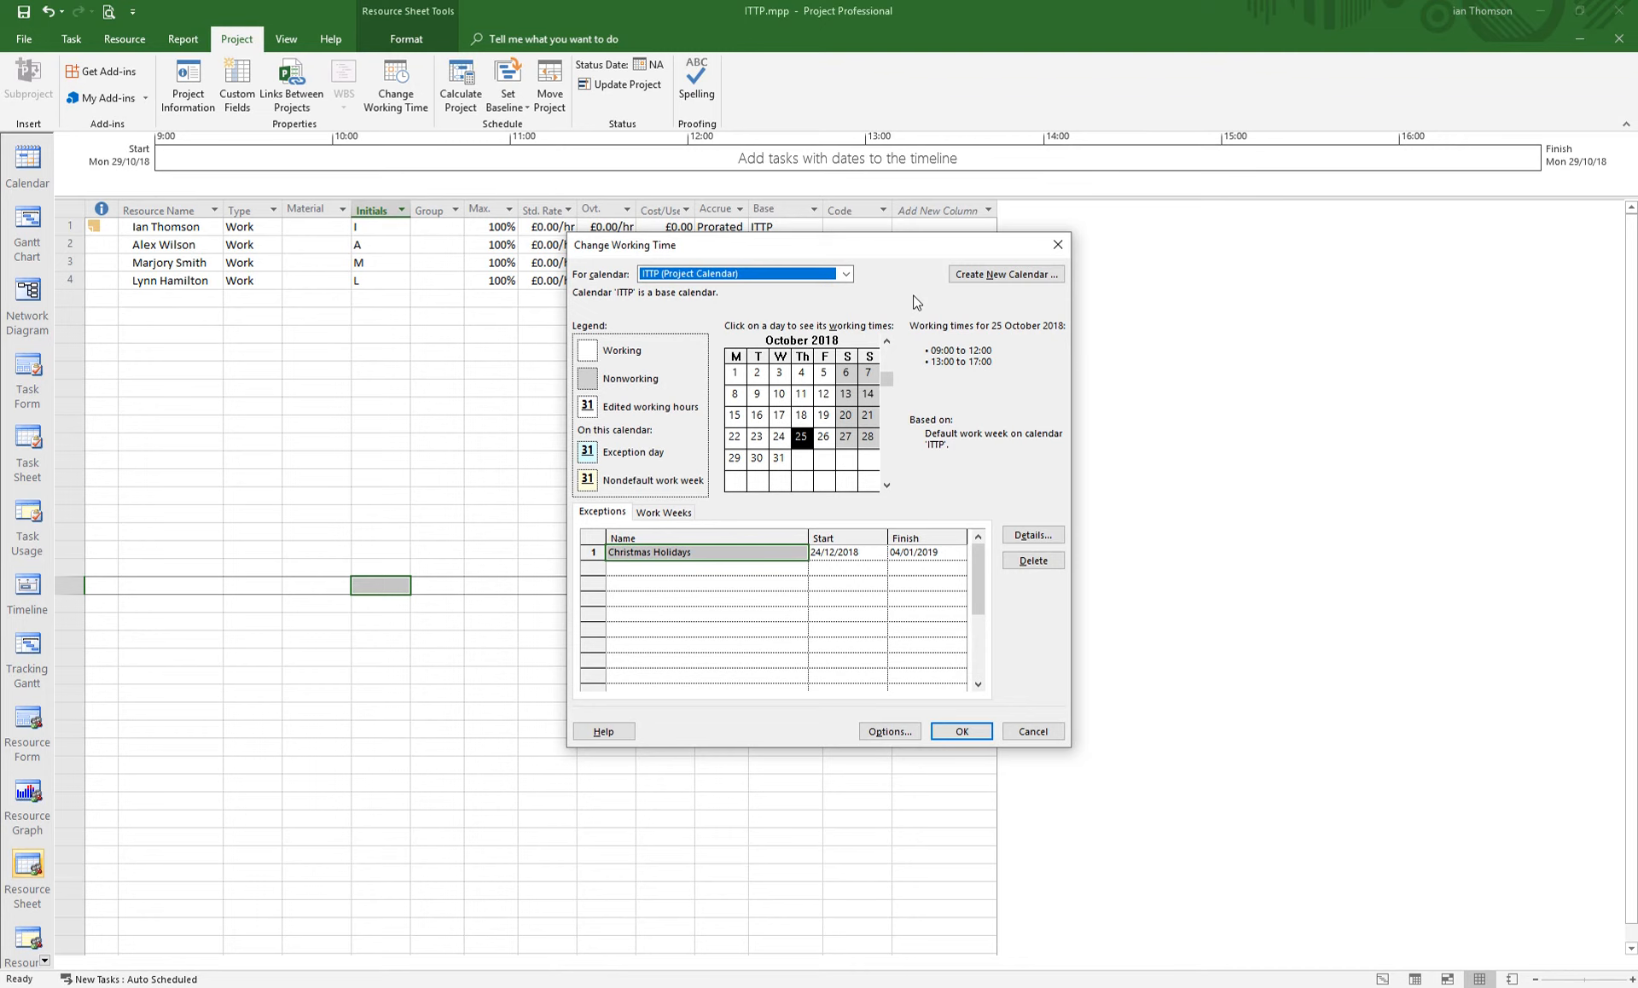
left_click(1029, 736)
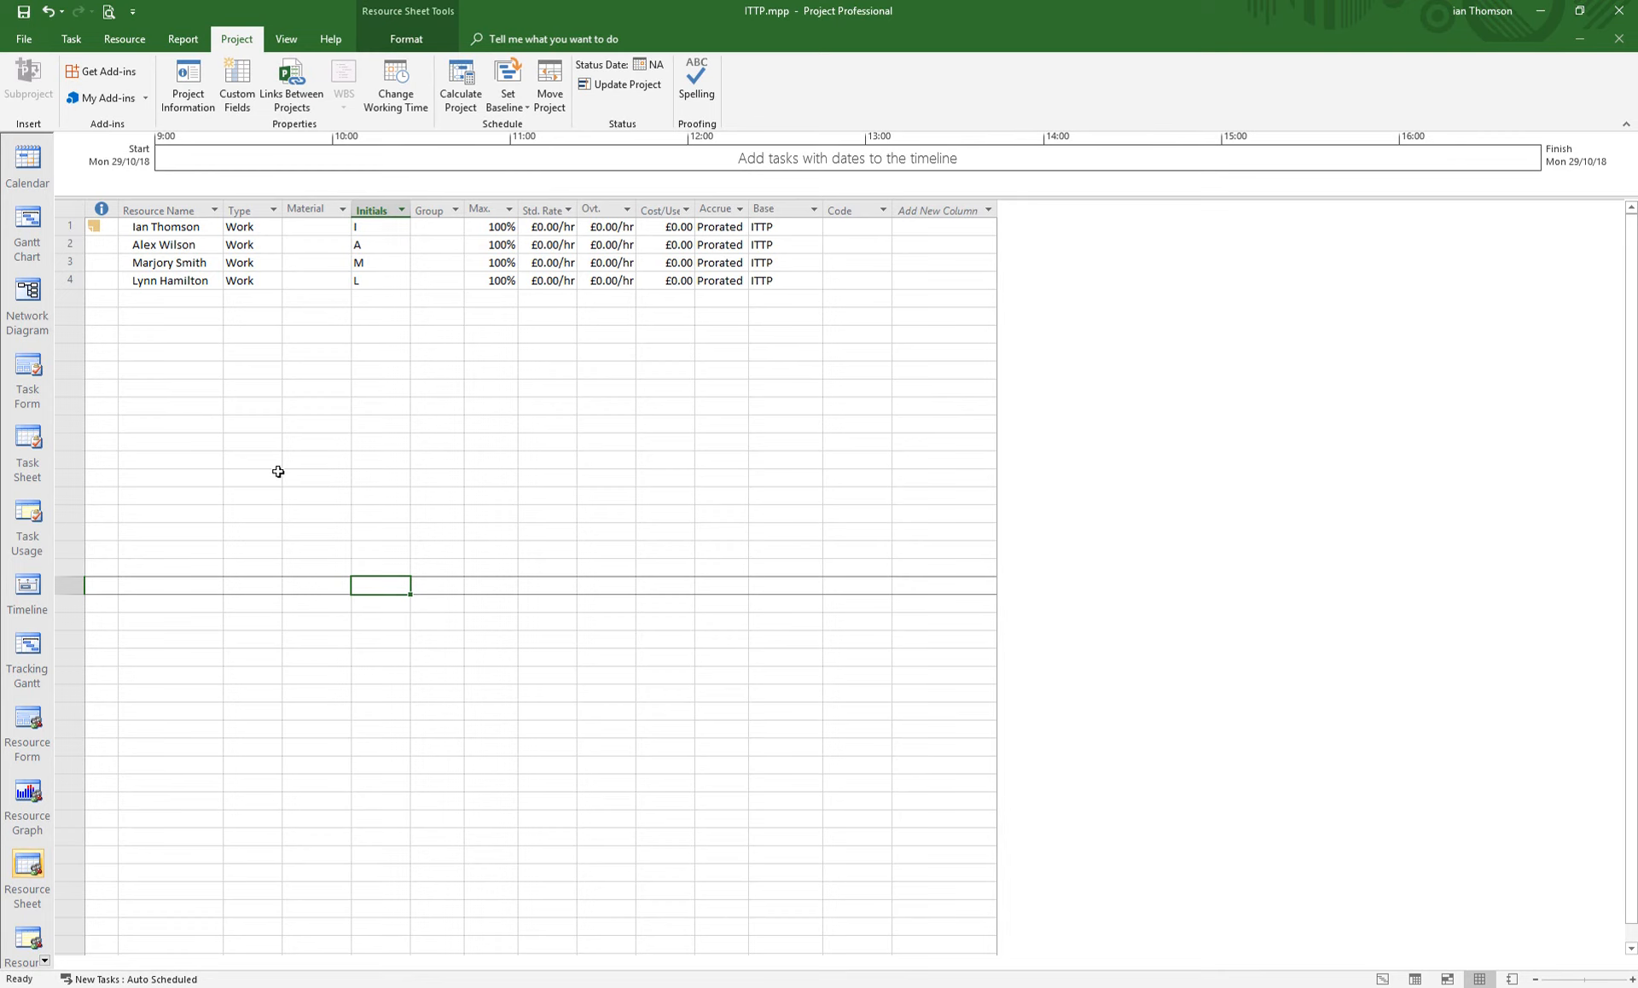
- Reopen the first resource's information and its working time calendar to check the November exception, then close both dialogs
left_click(802, 227)
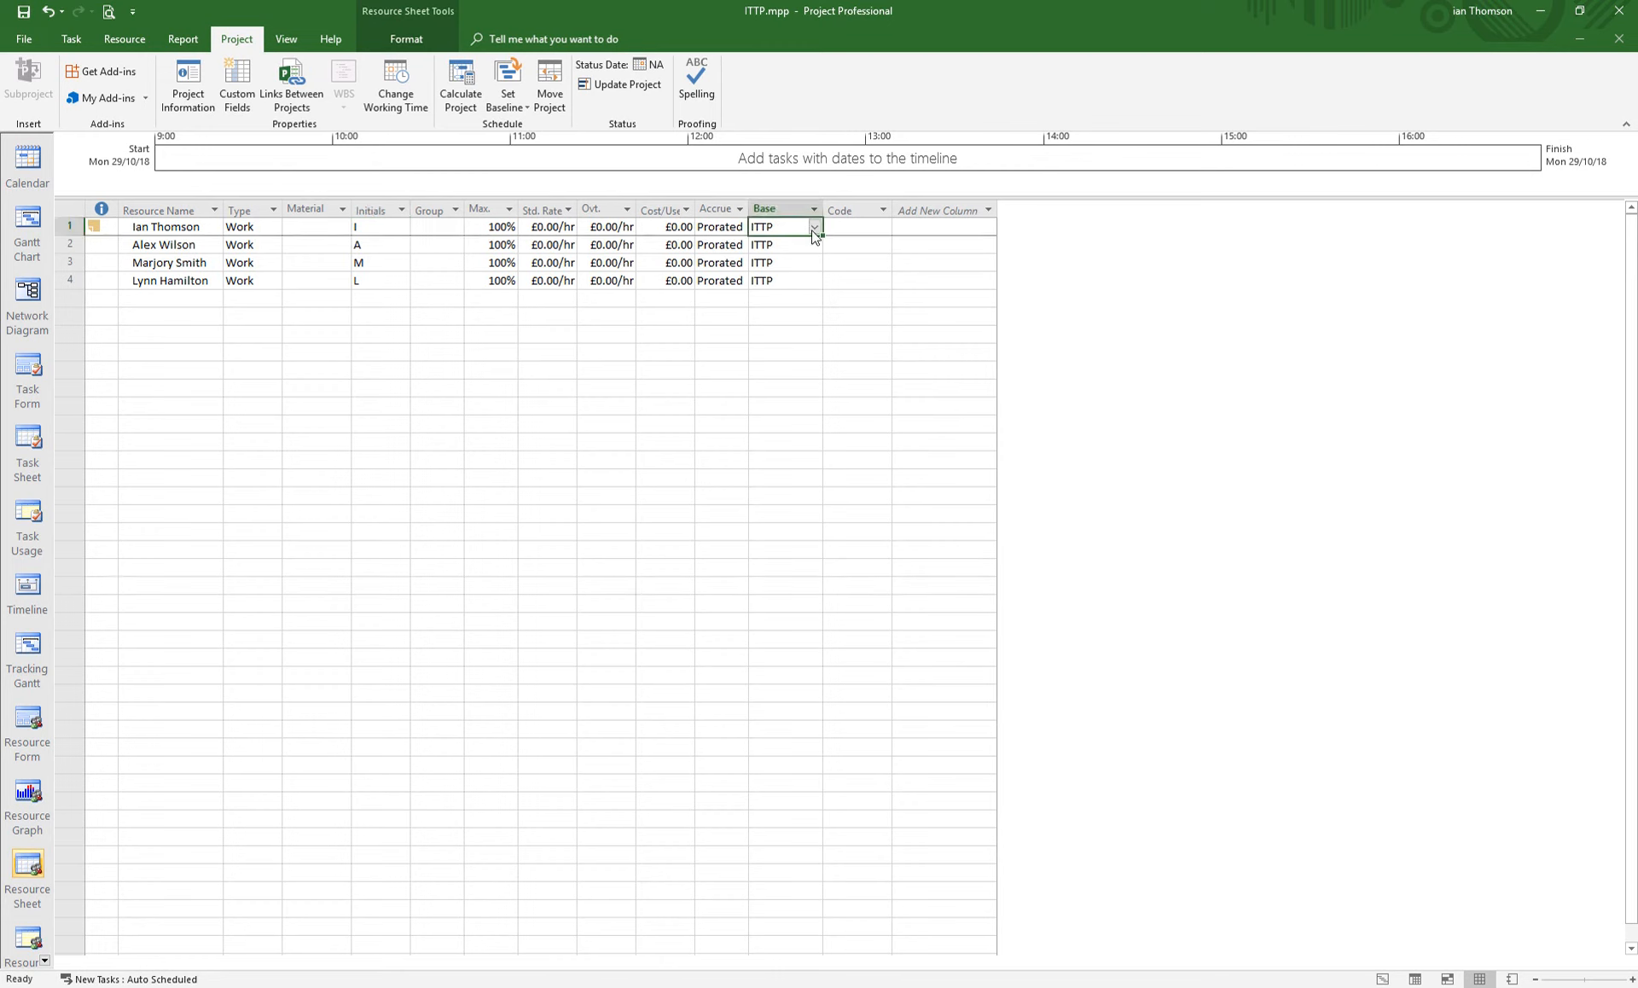
double_click(166, 227)
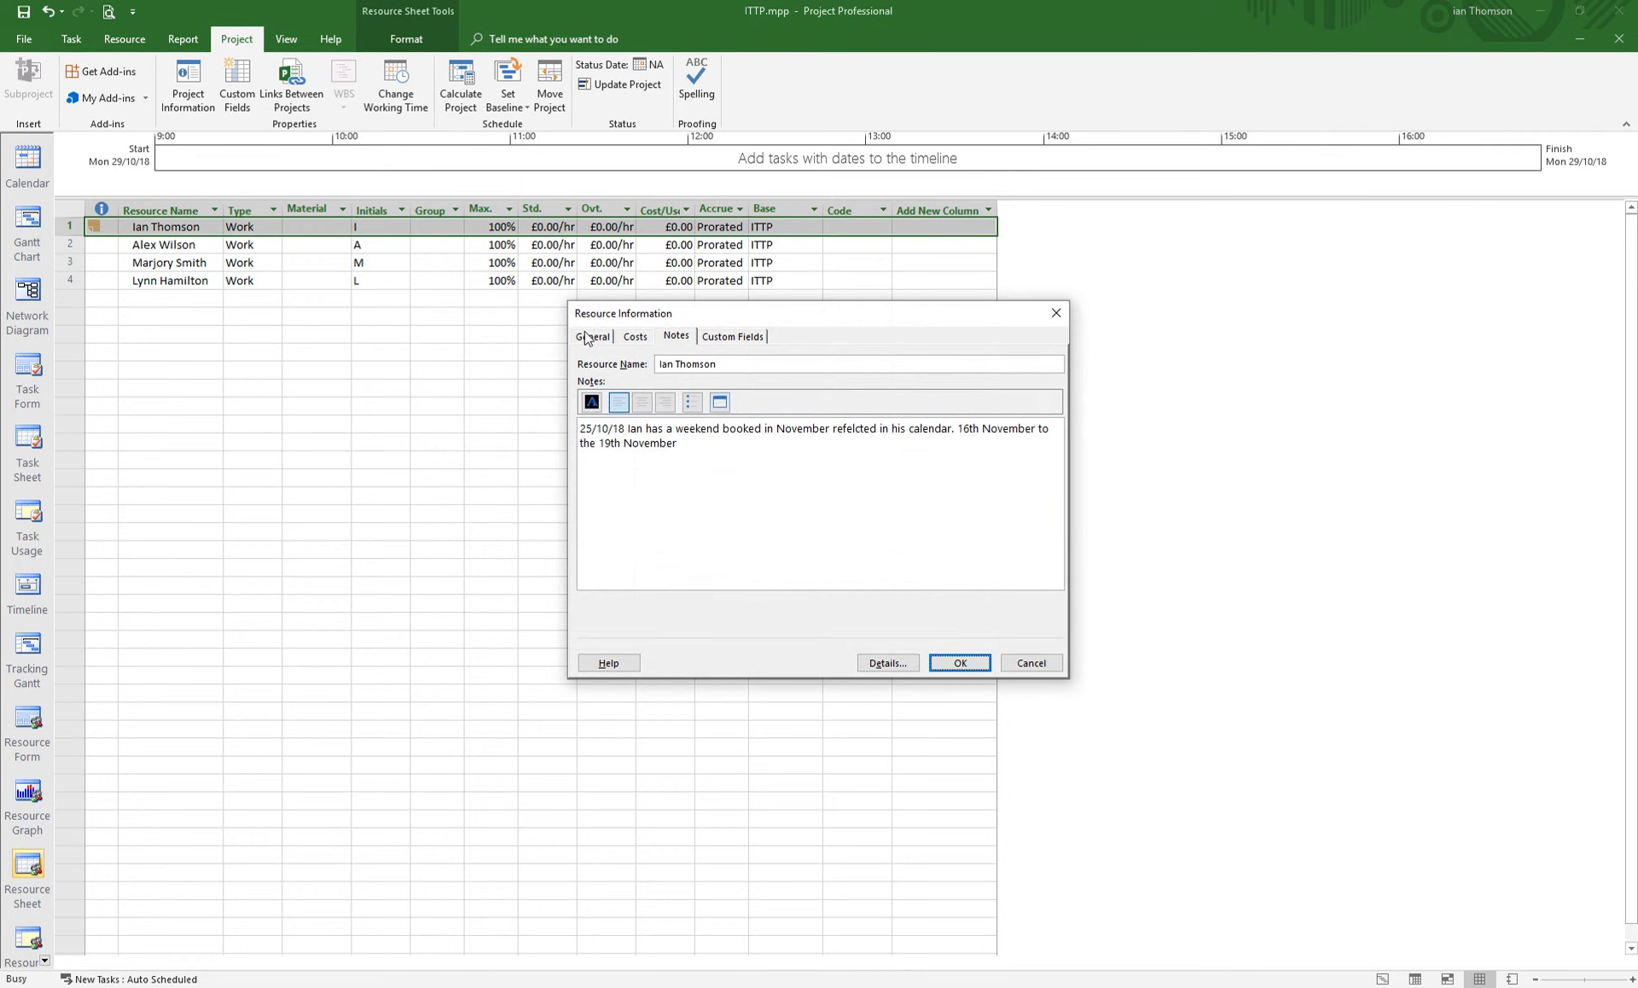
left_click(592, 336)
left_click_drag(685, 324, 513, 291)
left_click(798, 483)
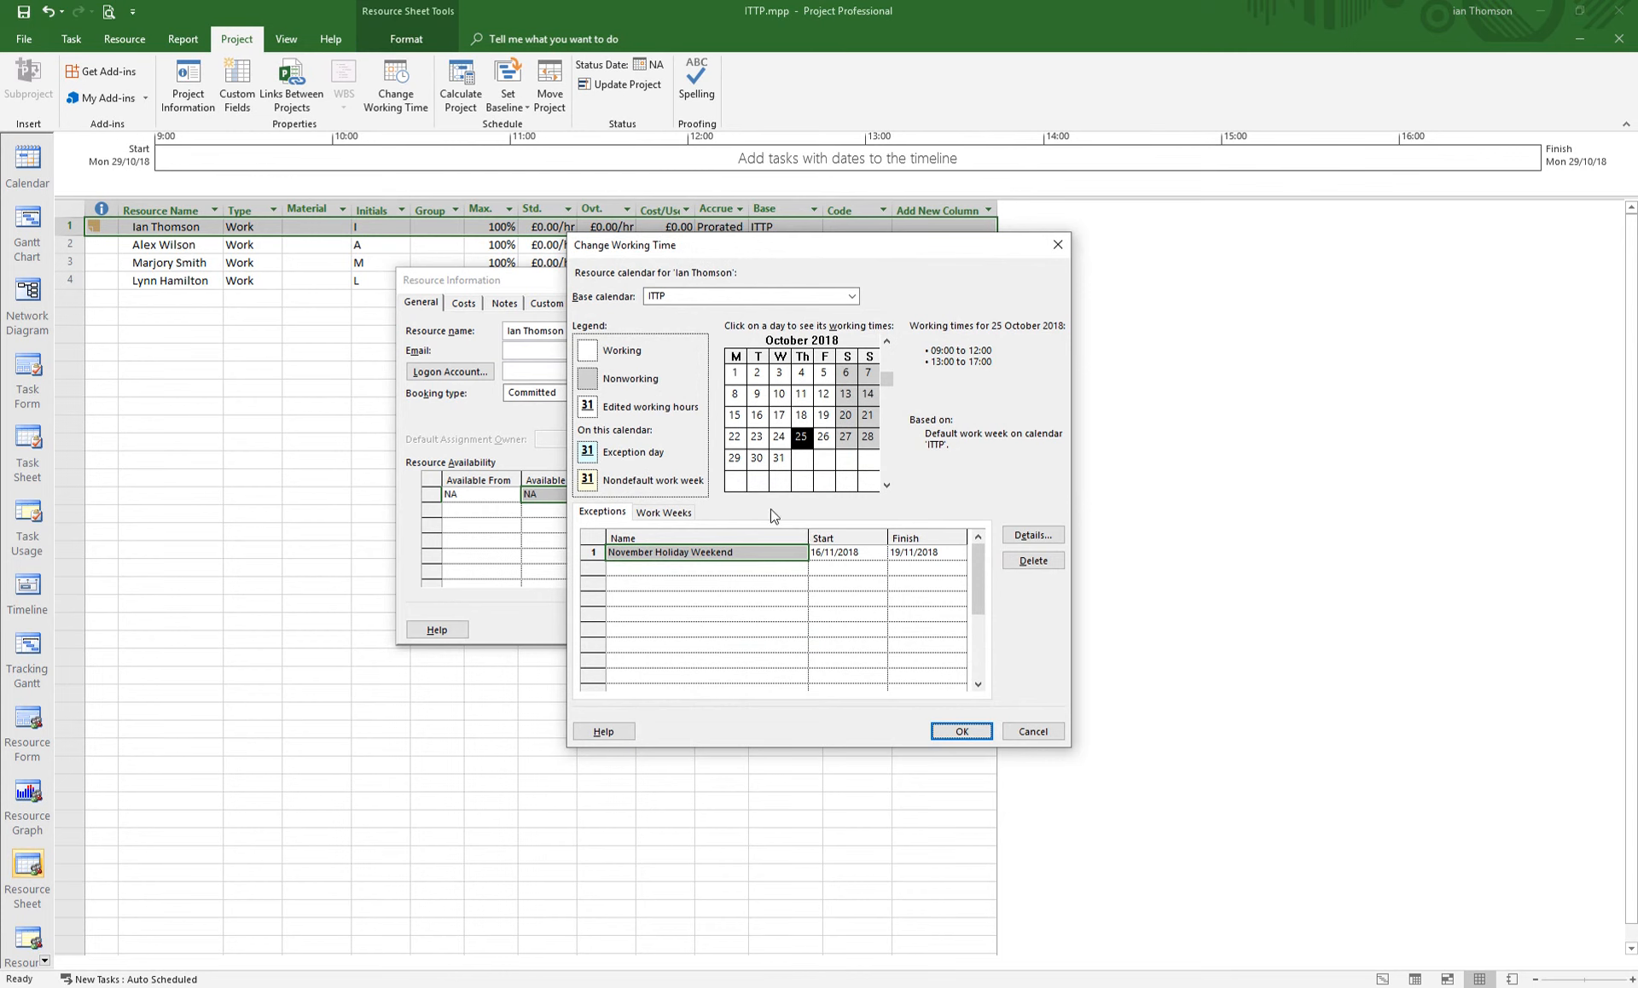
left_click(1033, 731)
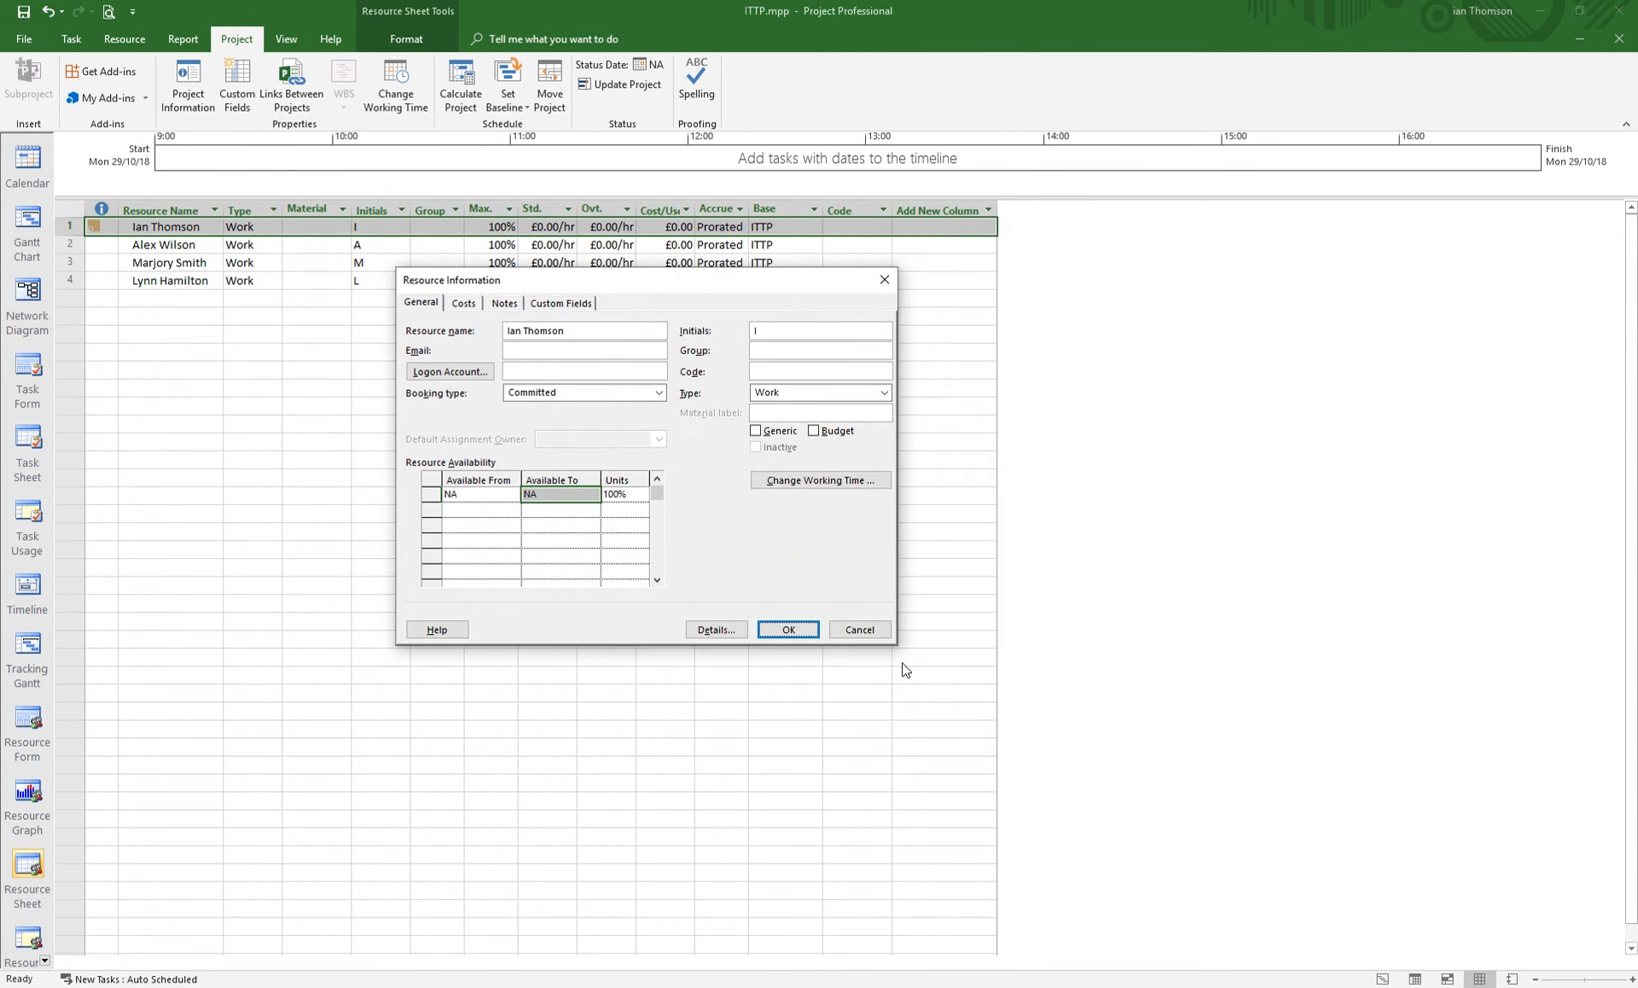
left_click(856, 631)
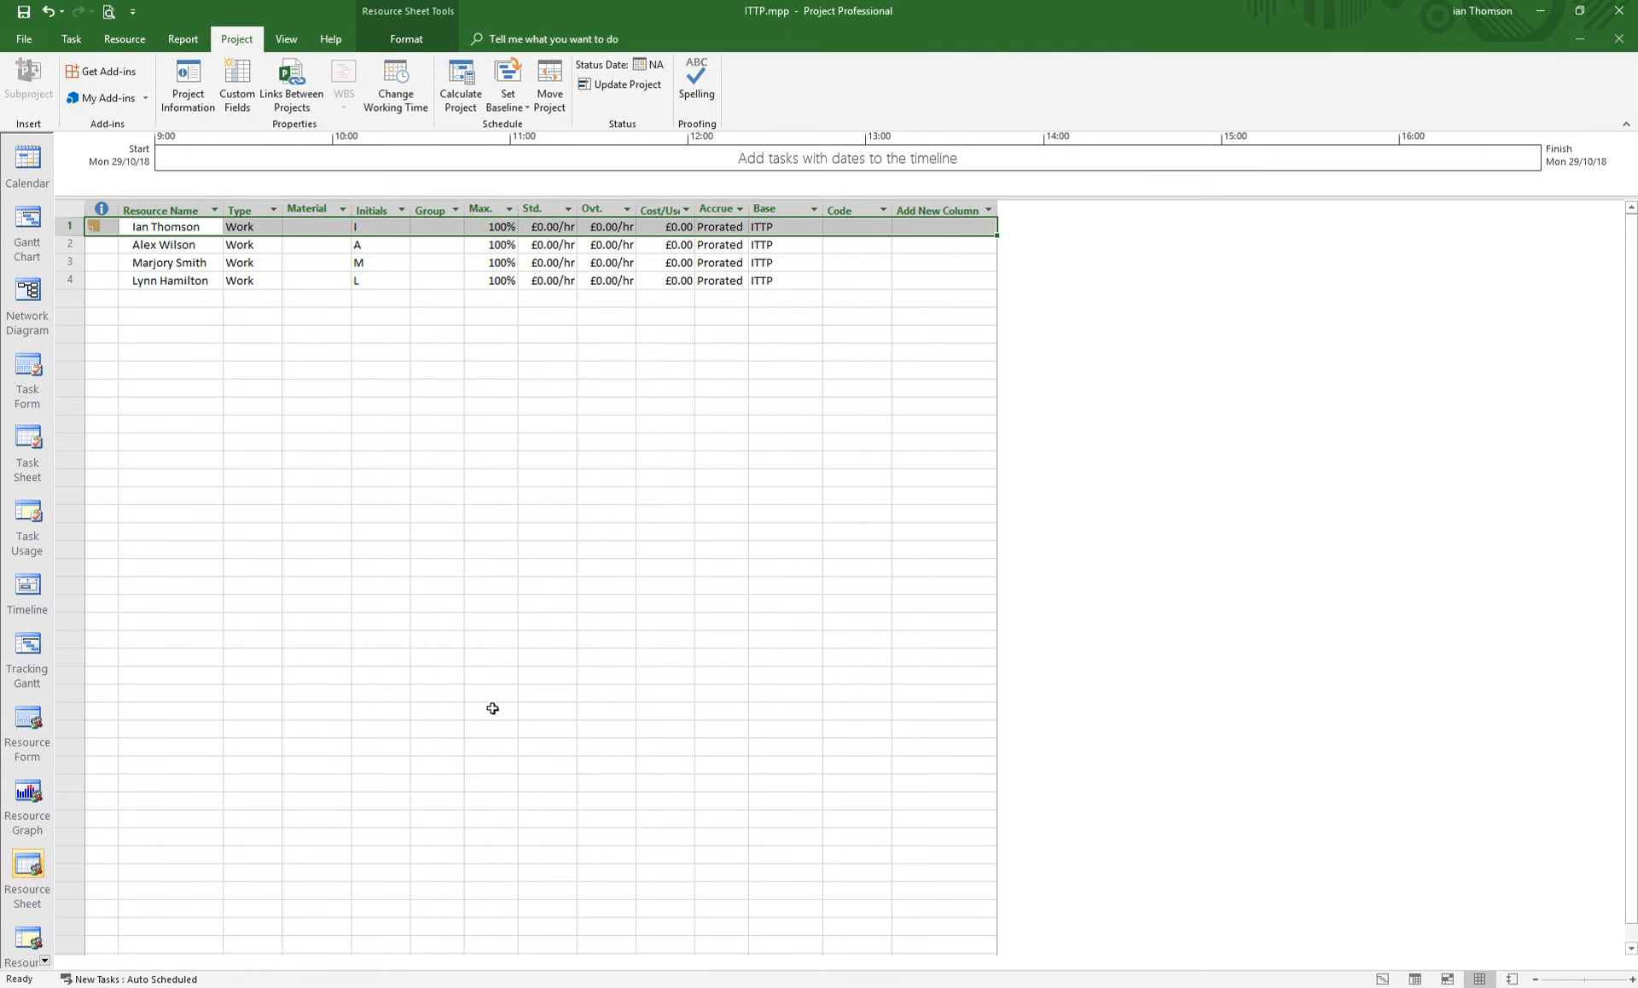